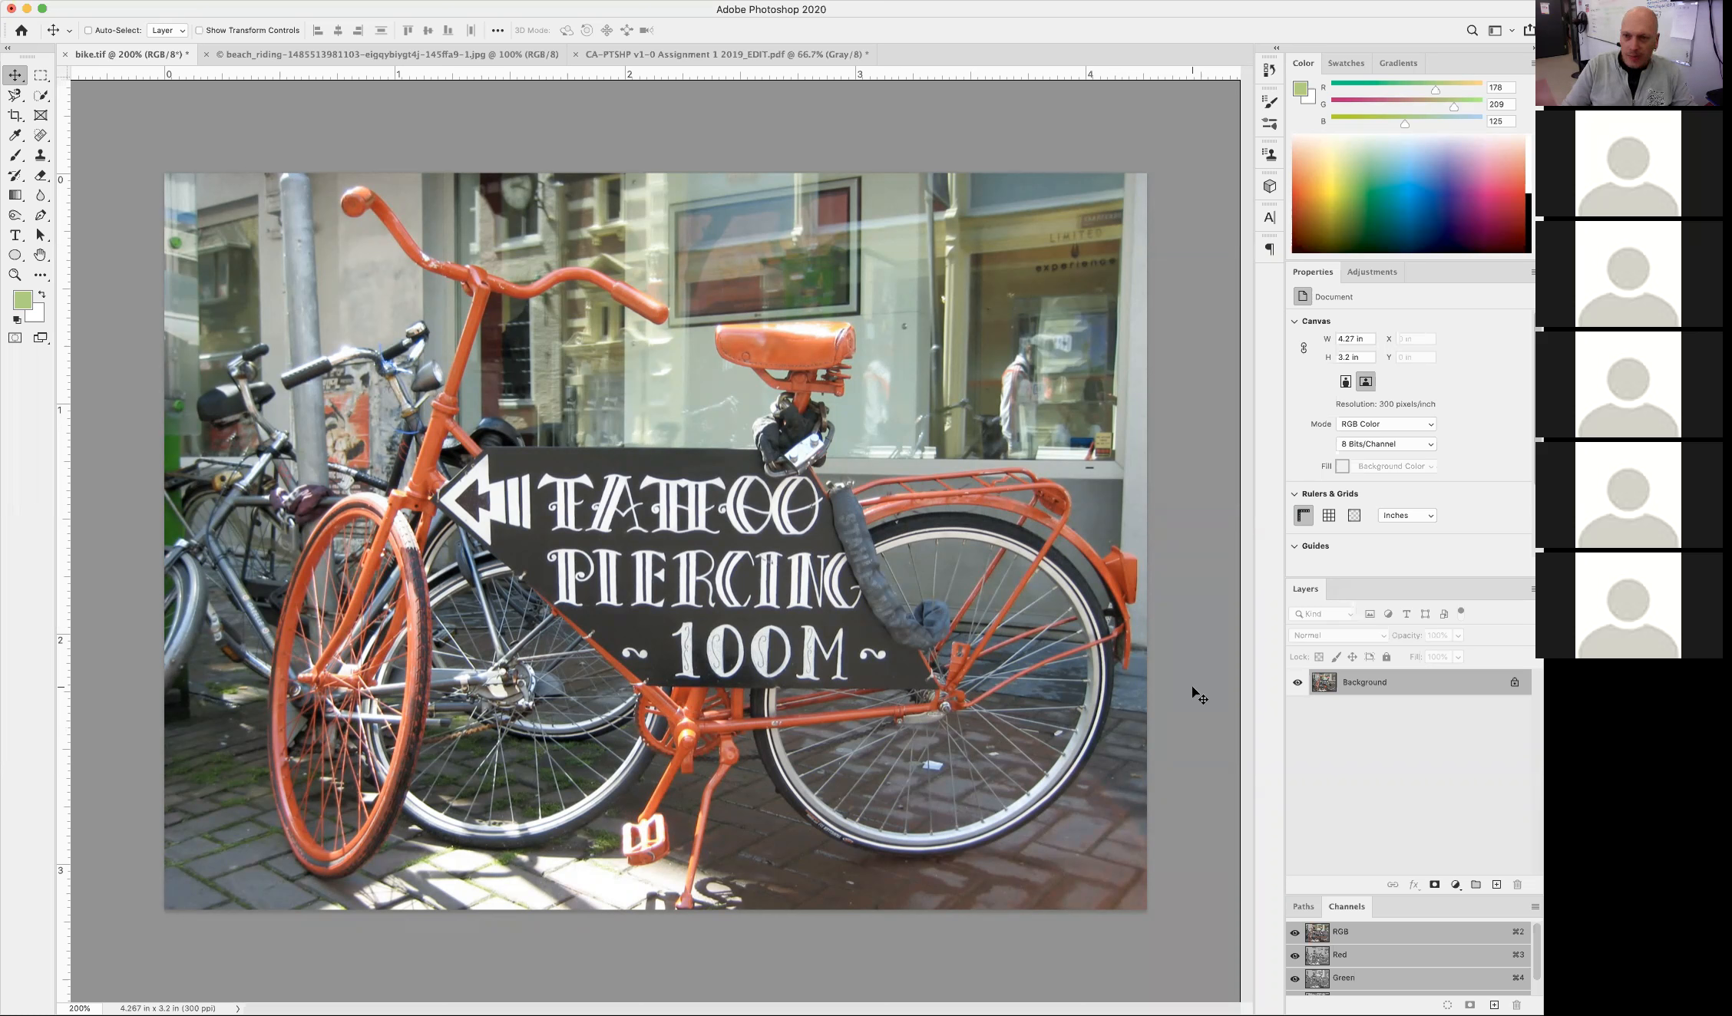
View the photo's red, green and blue channels one at a time, ending on the RGB composite
left_click(1363, 278)
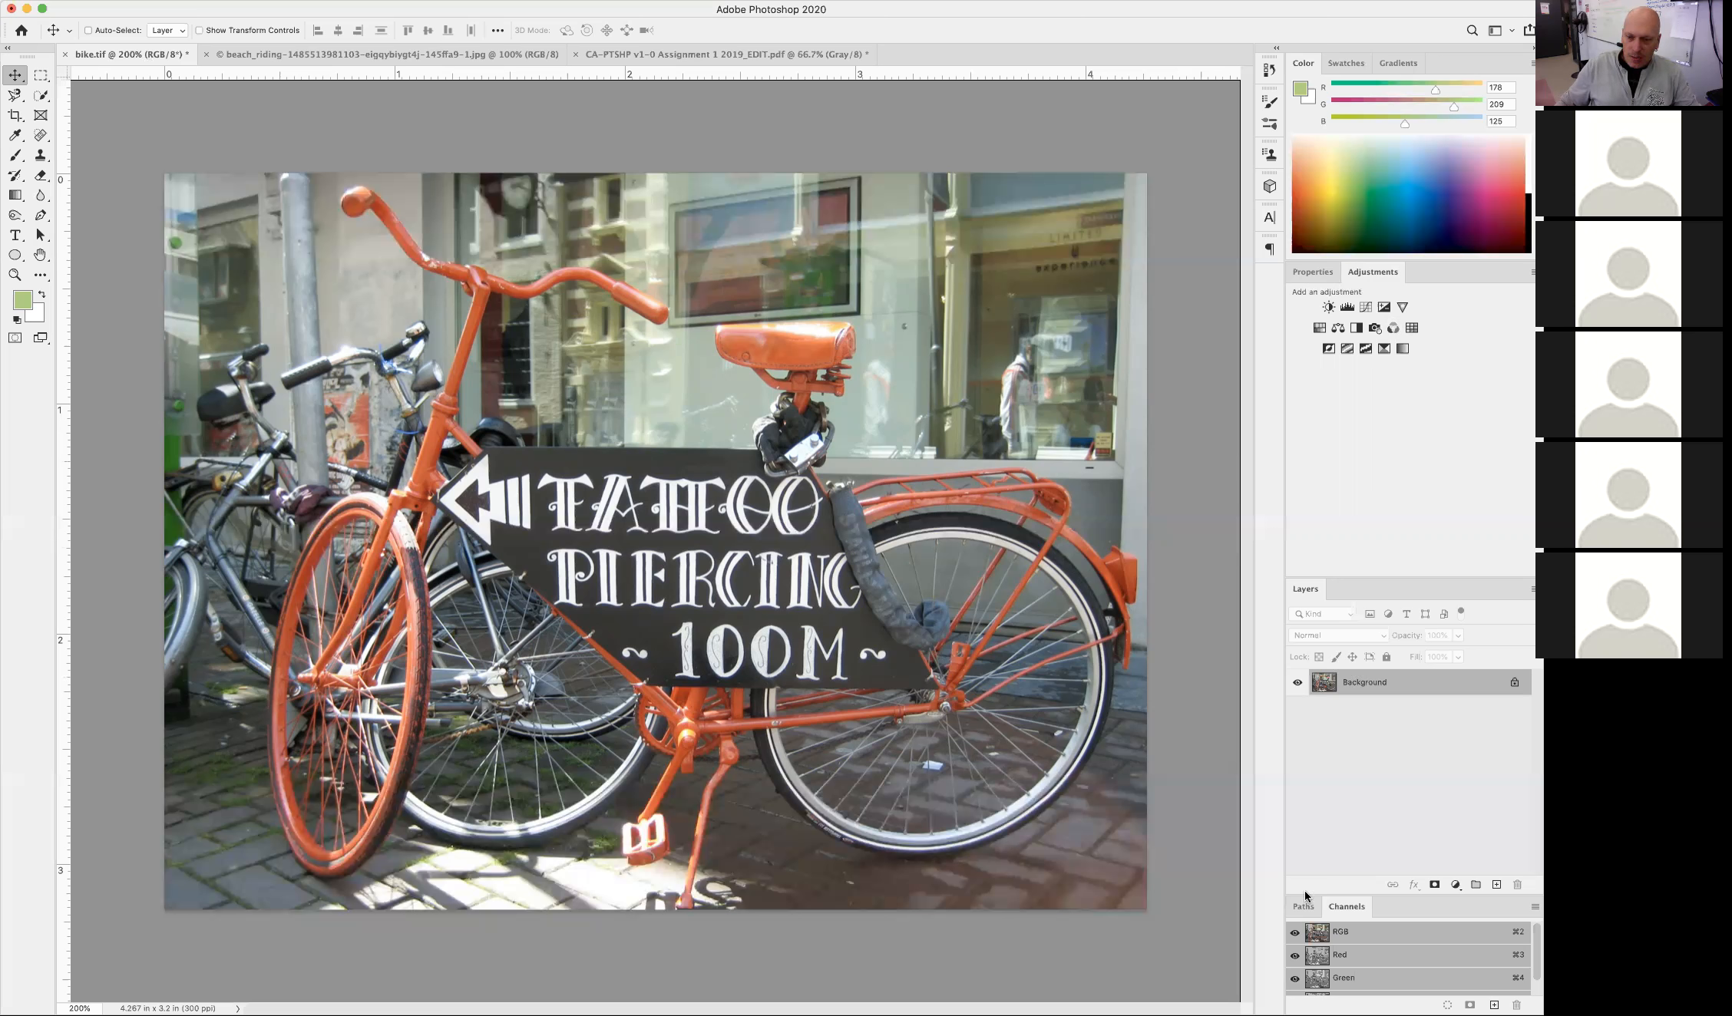
left_click_drag(1343, 911, 871, 599)
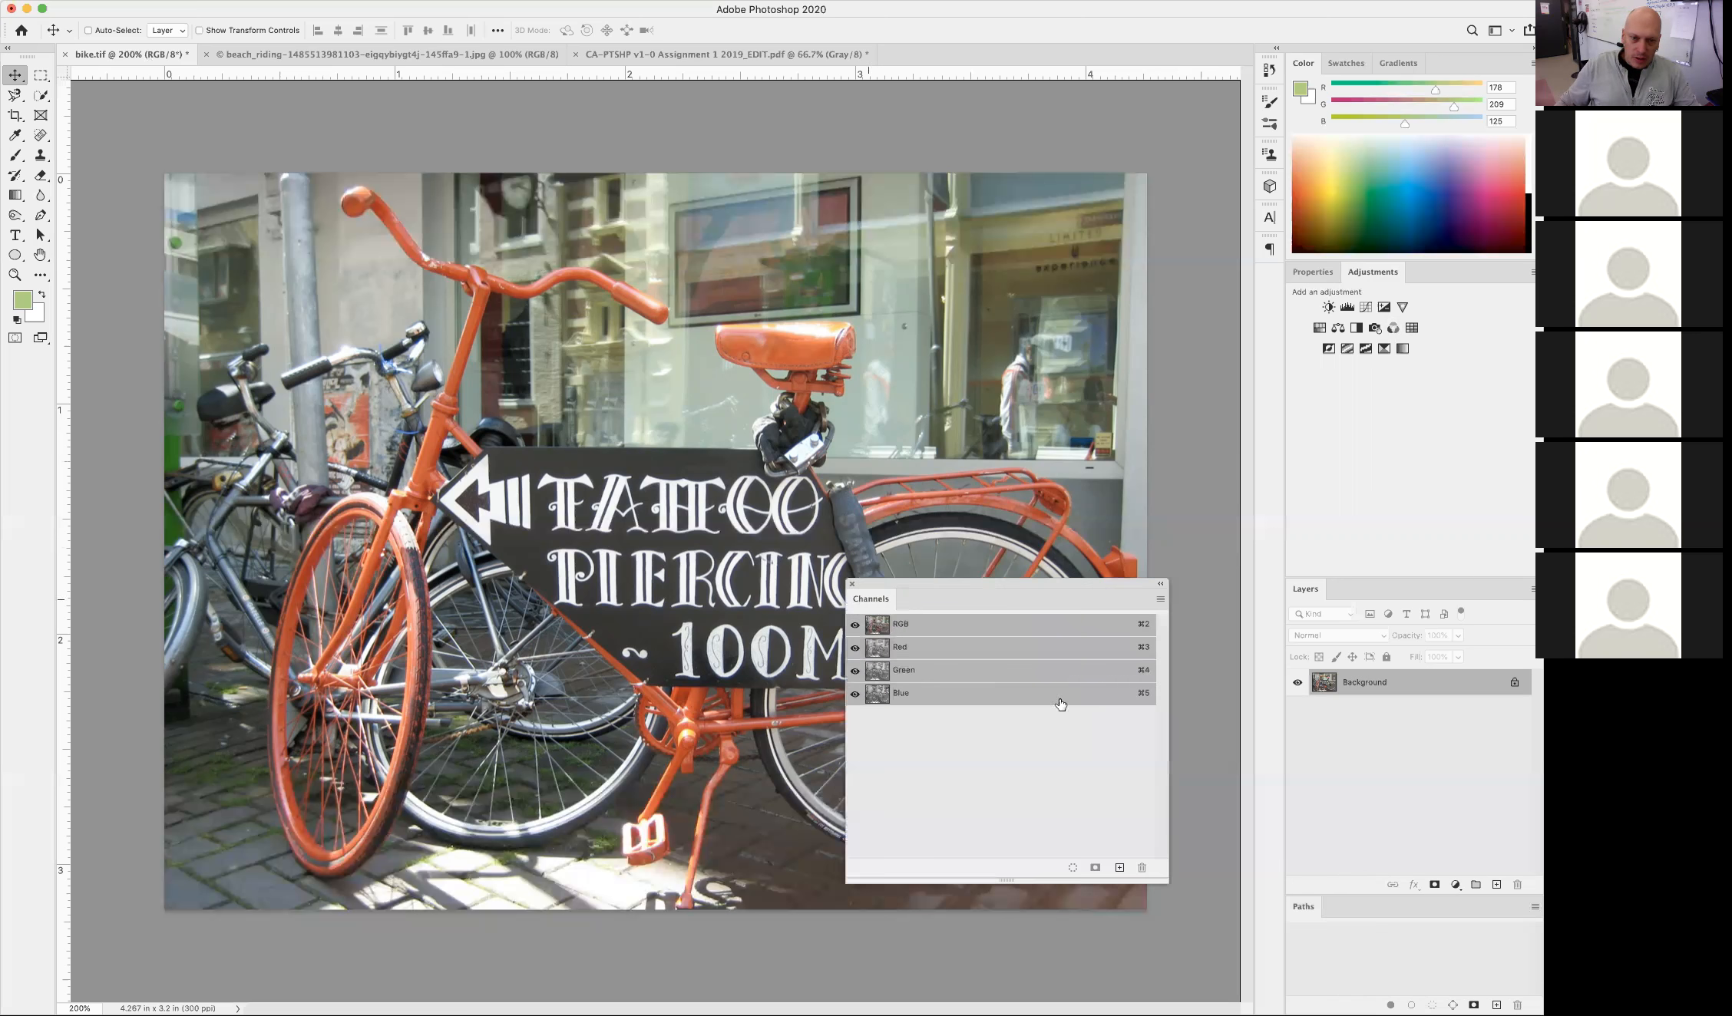
left_click(883, 658)
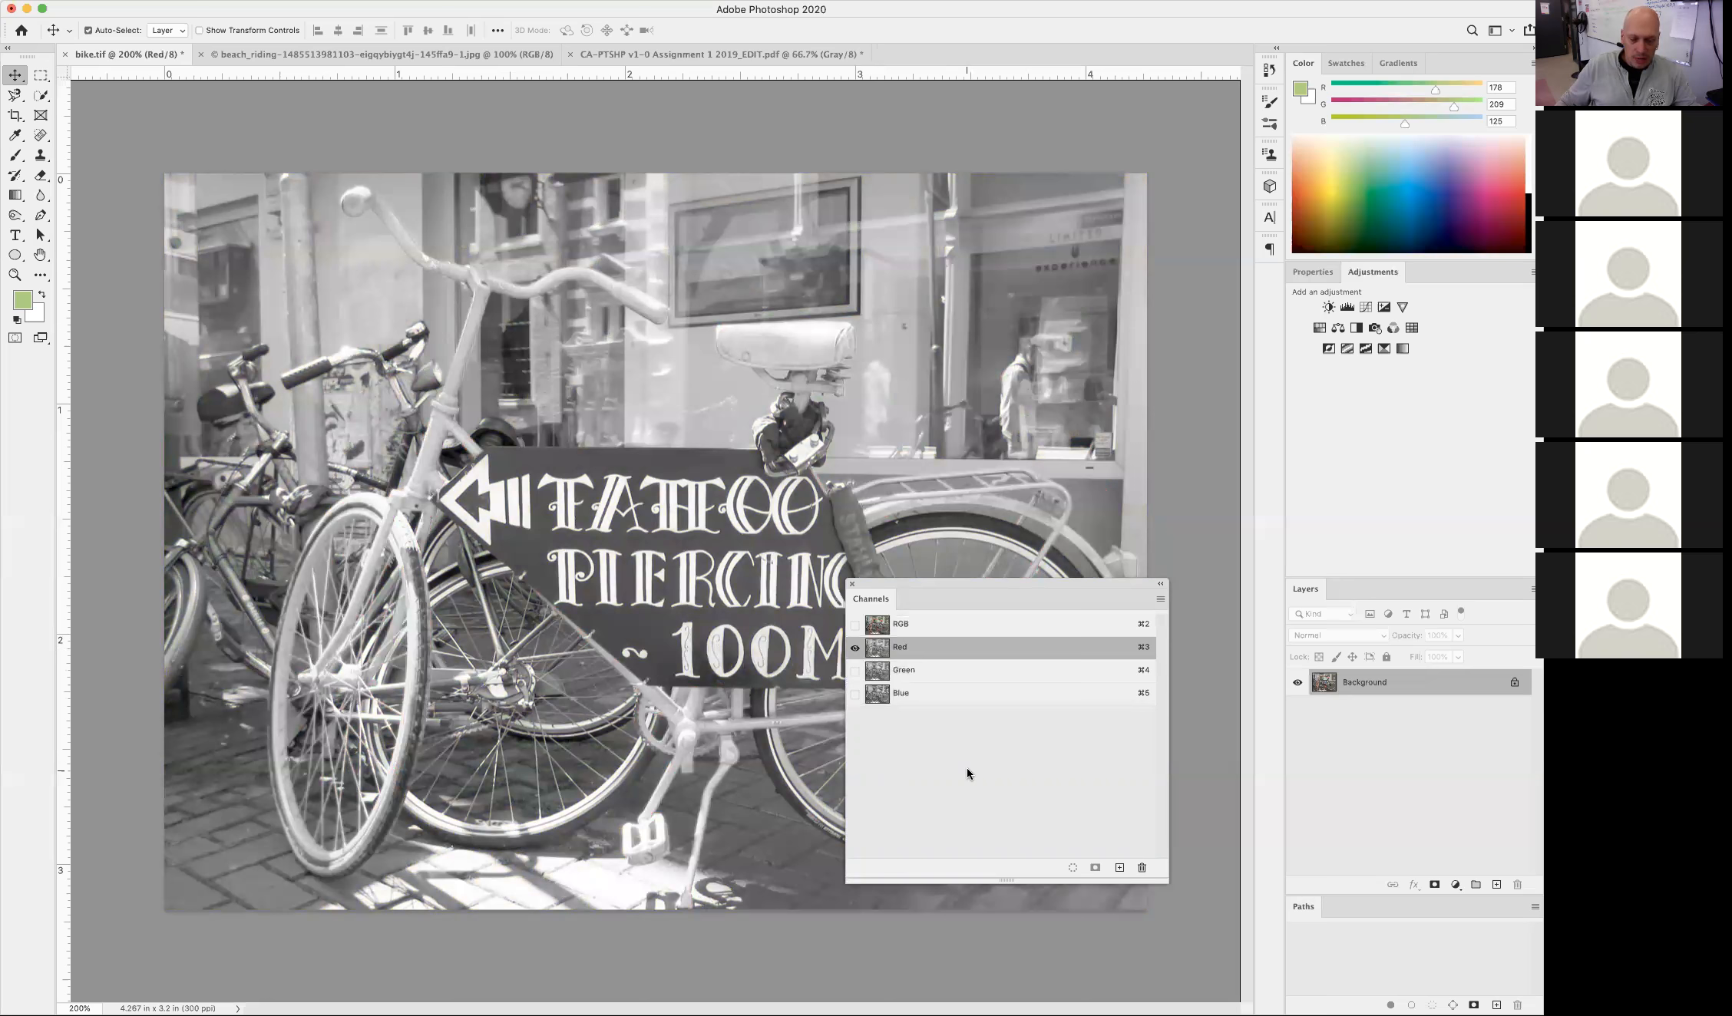
key("super+4")
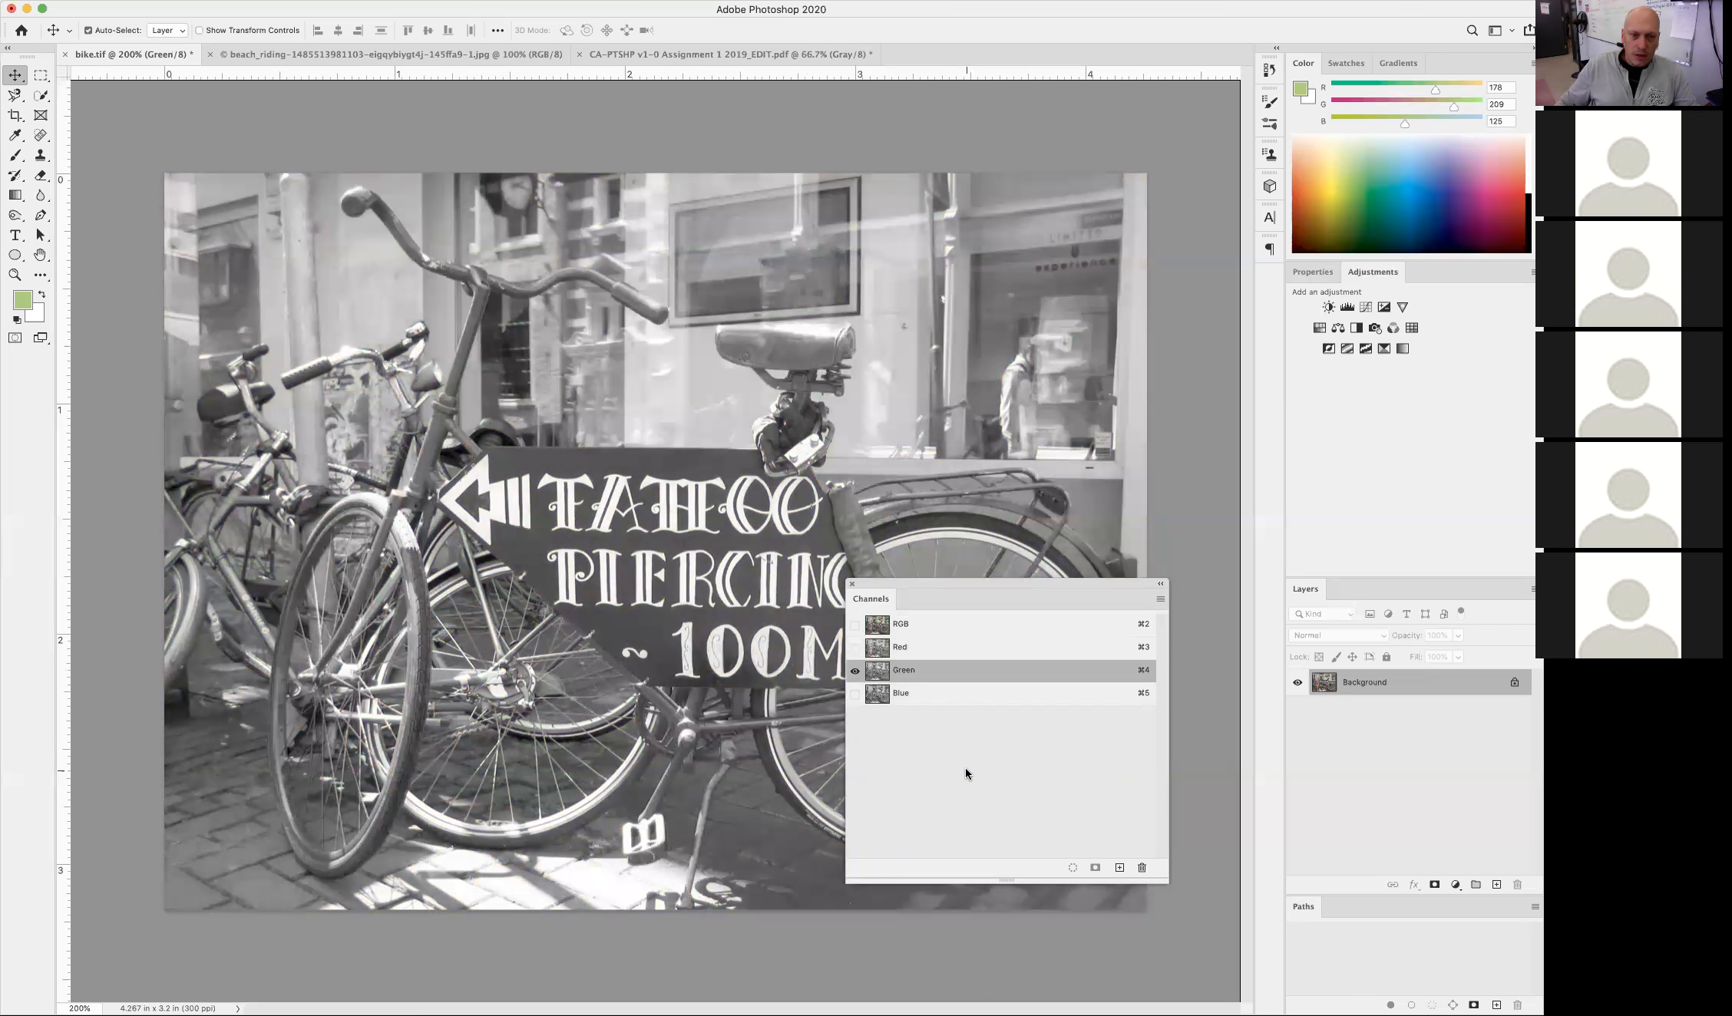
key("super+5")
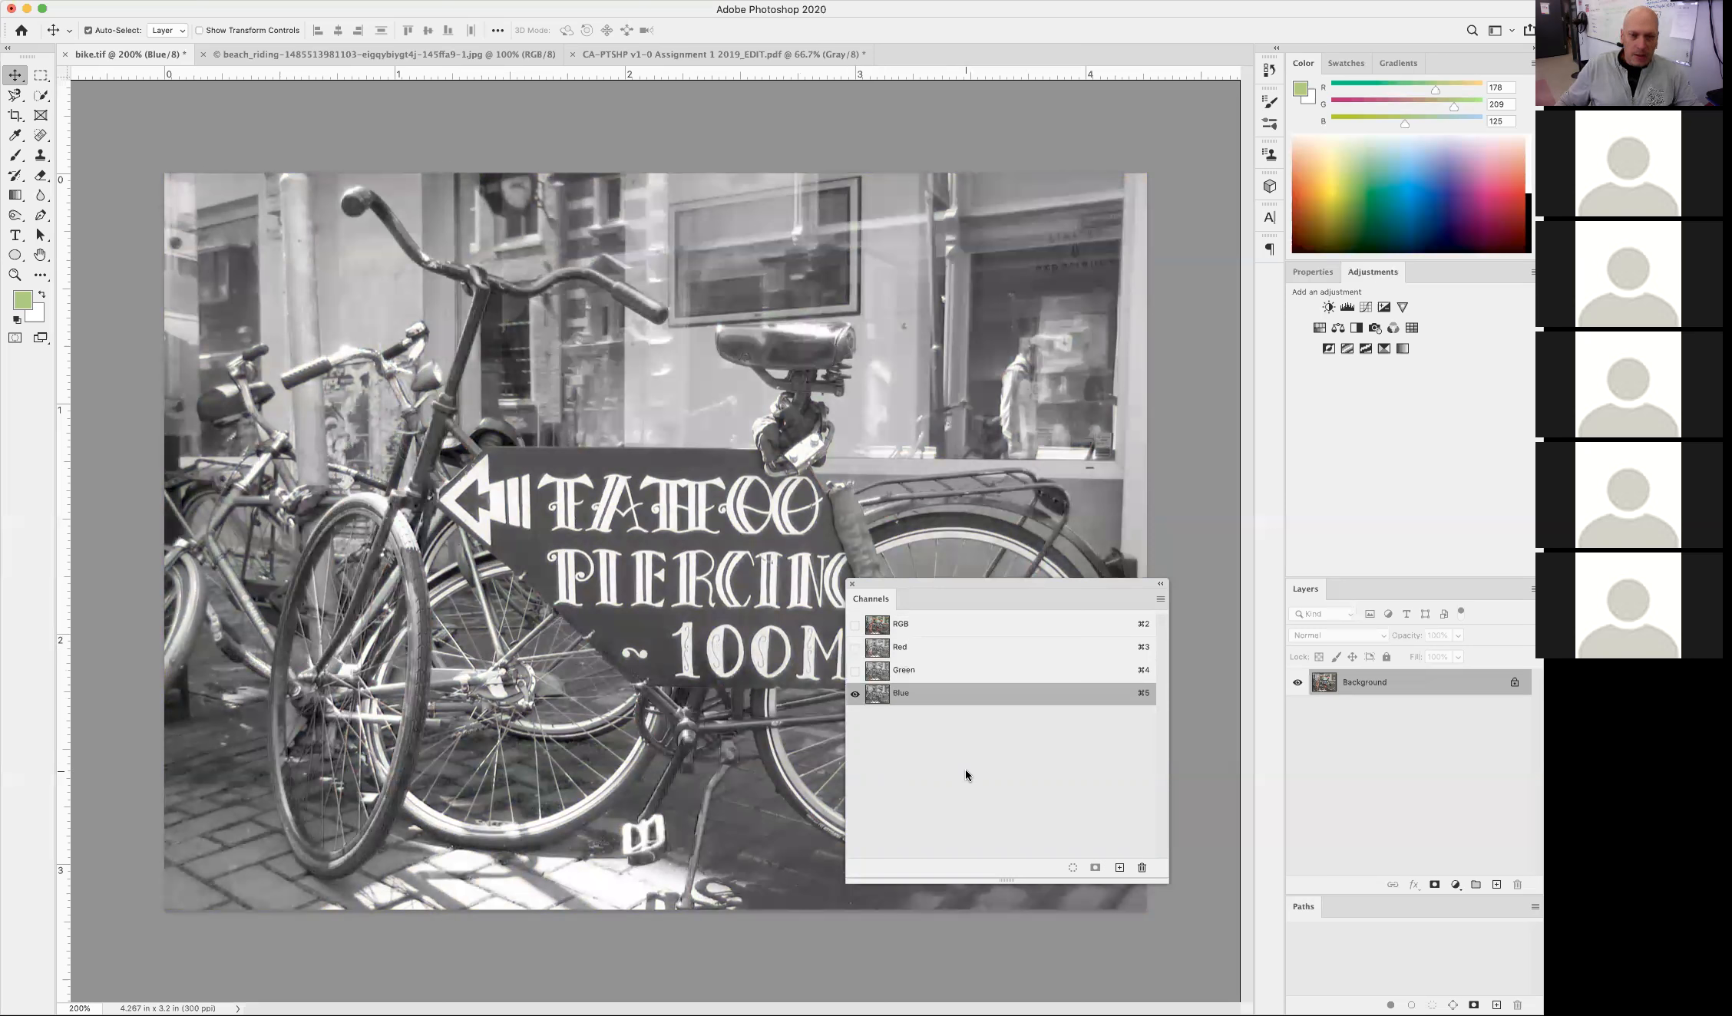
left_click(1143, 628)
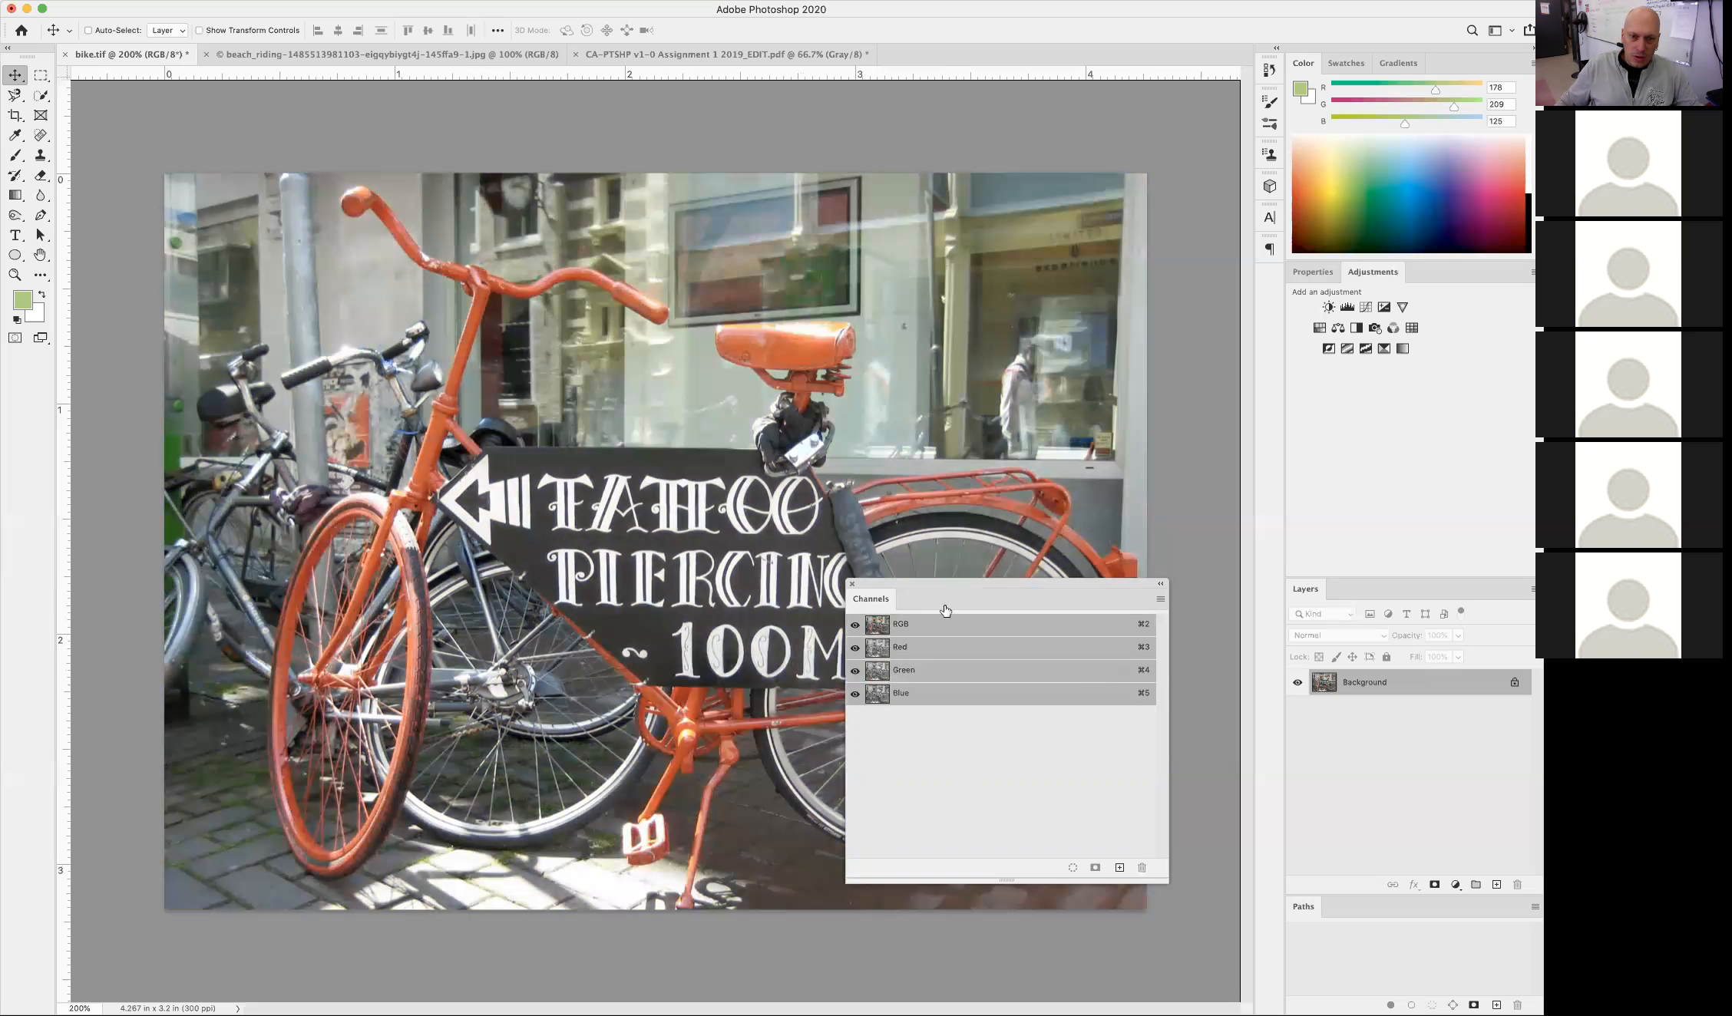
left_click_drag(863, 609, 1337, 903)
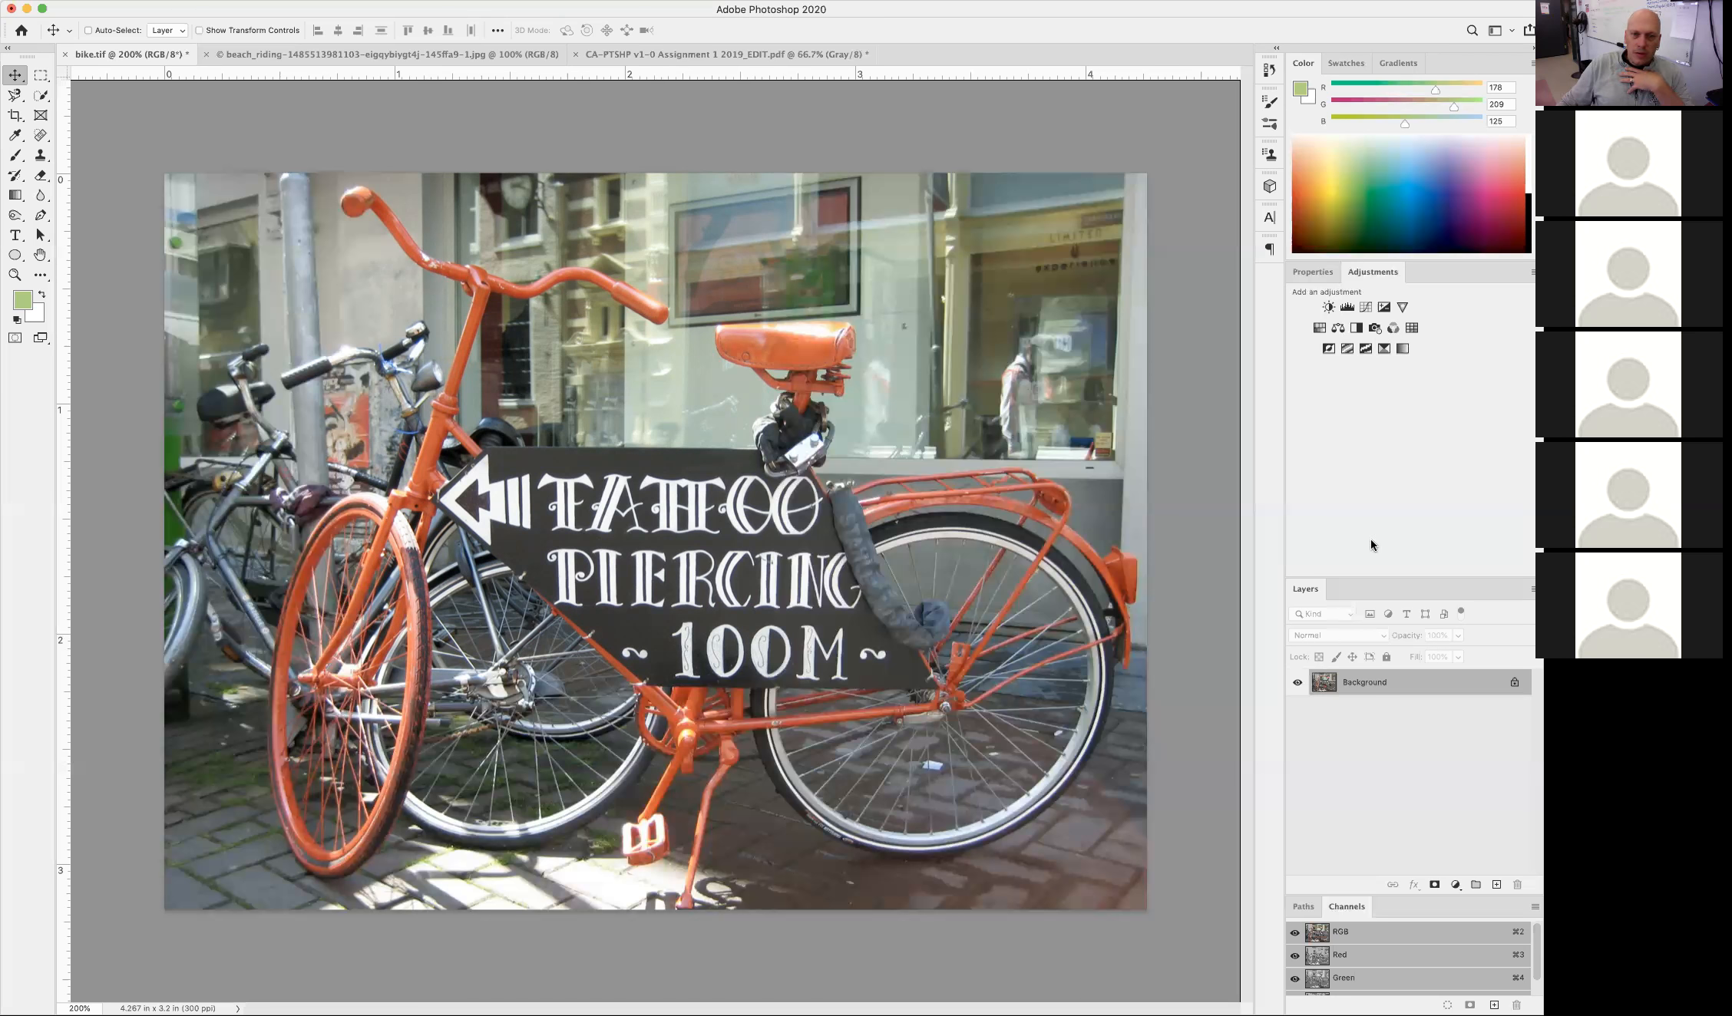
Add a Black & White adjustment layer above the Background and show its colour settings
left_click(1358, 329)
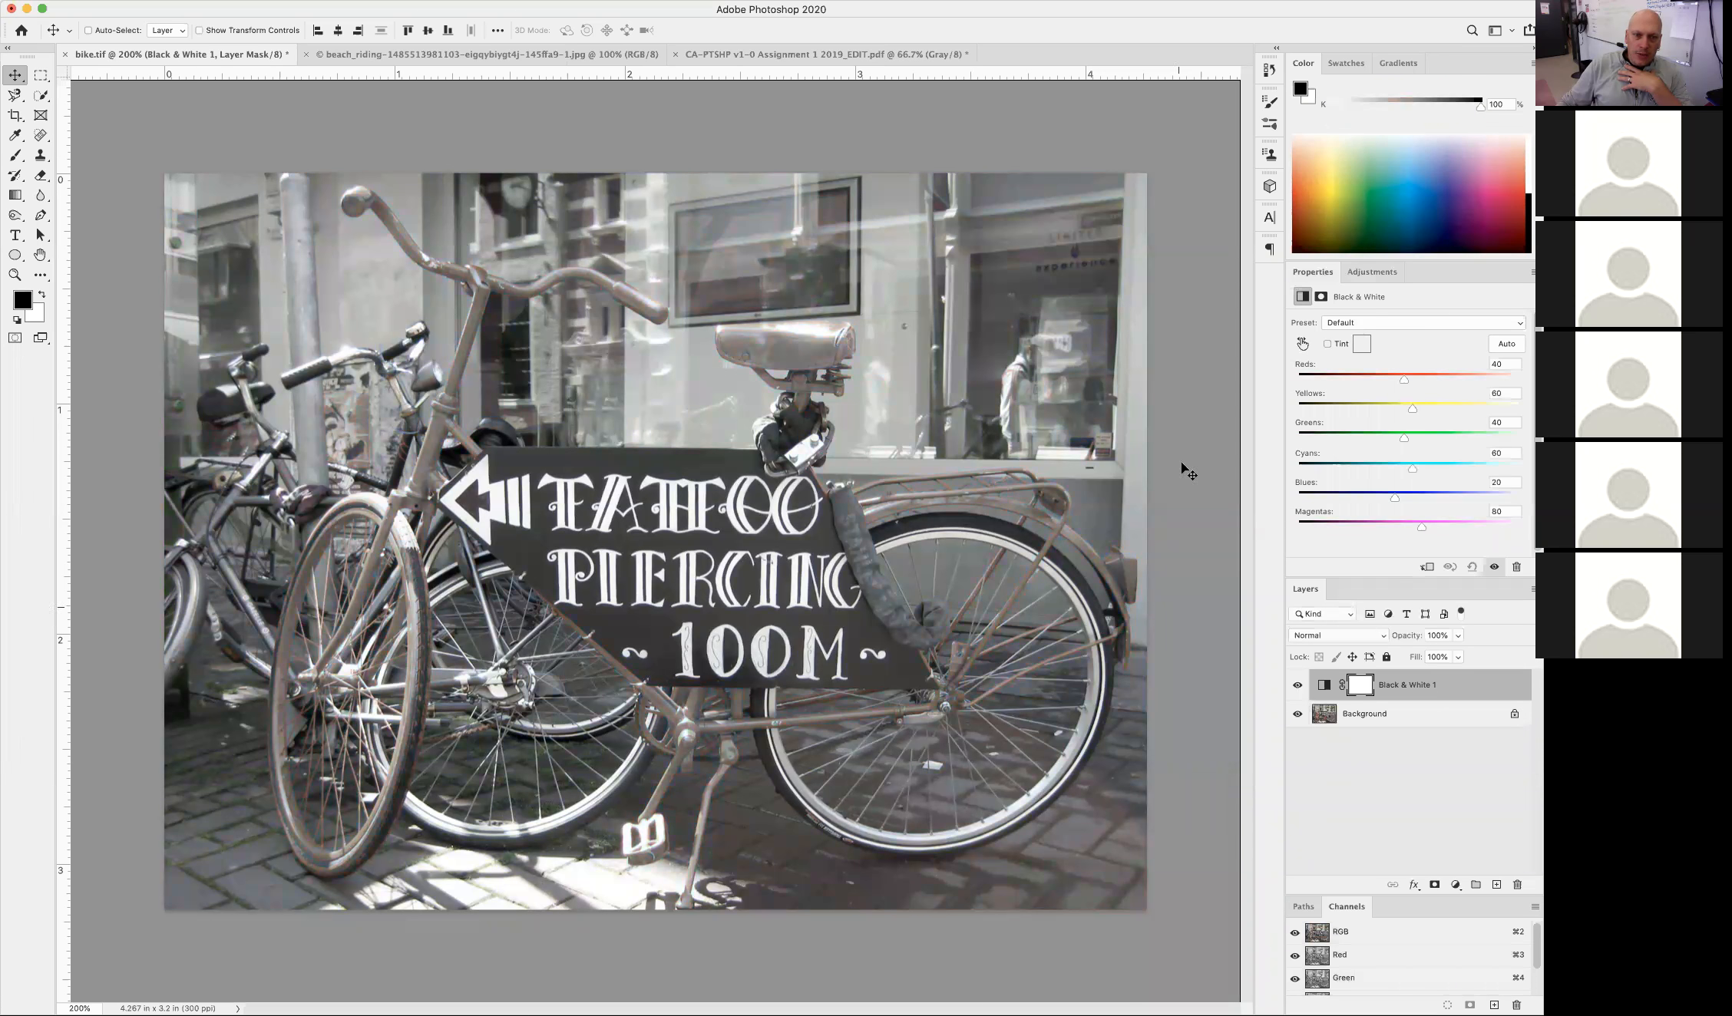
left_click(1326, 684)
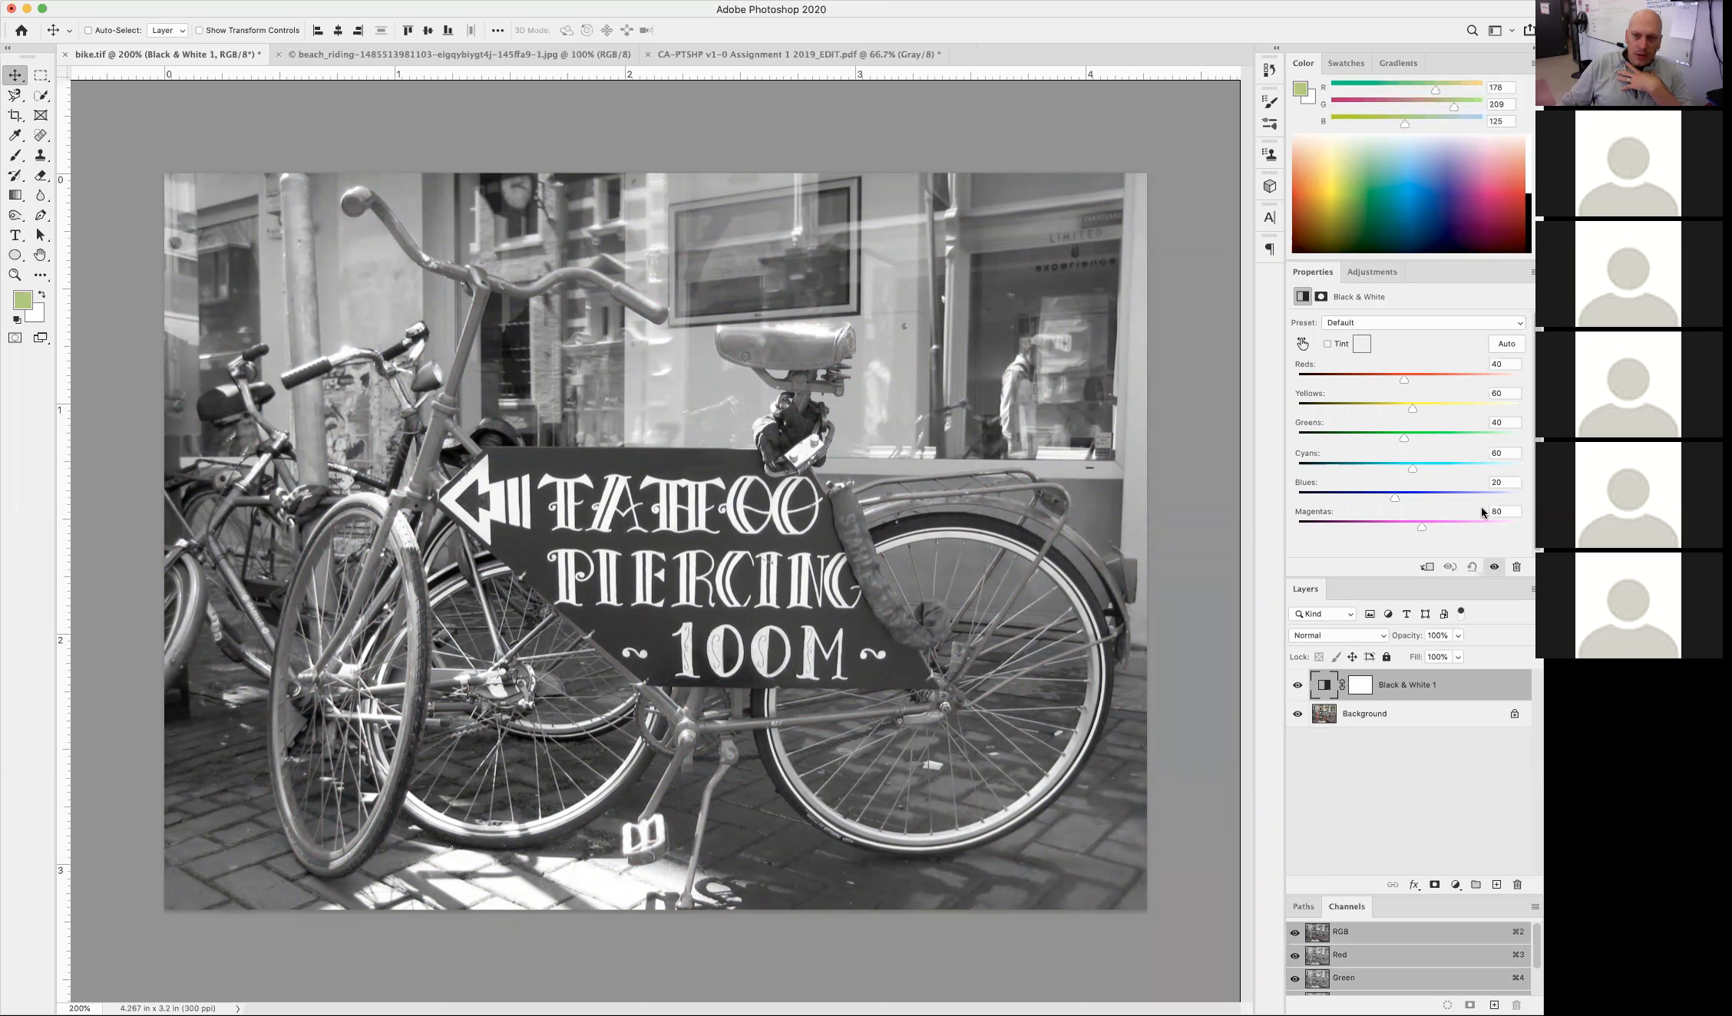
left_click(1361, 691)
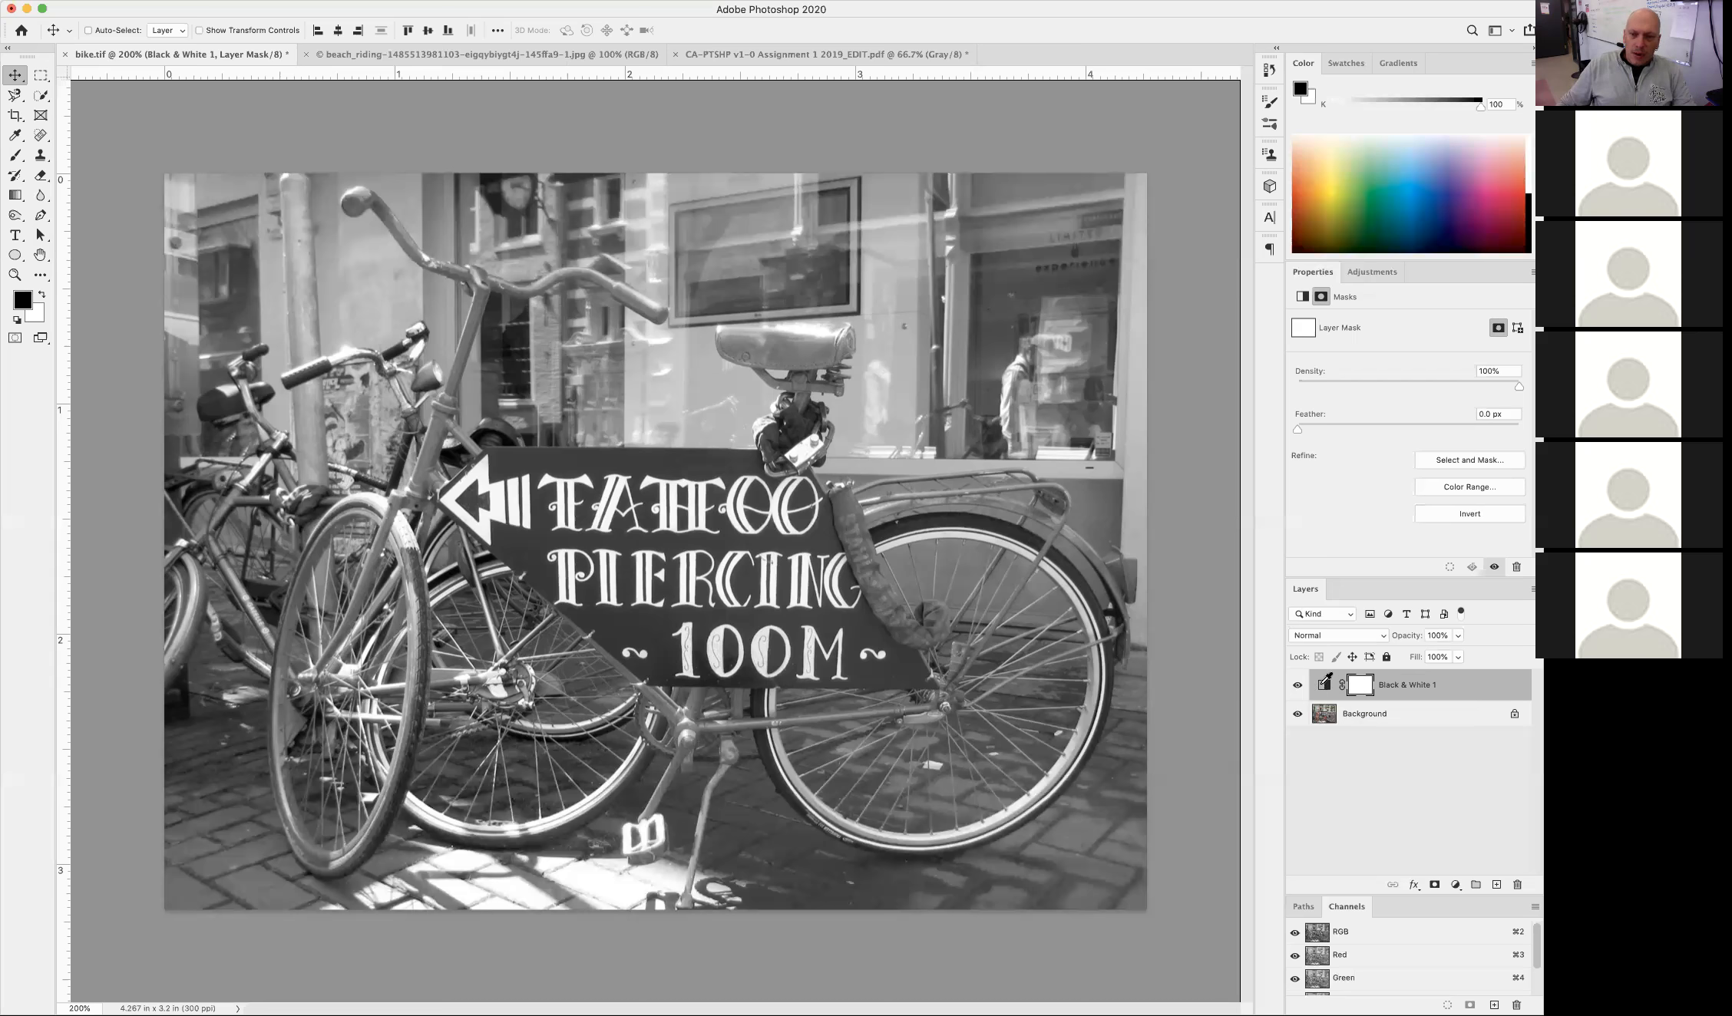
left_click(1325, 686)
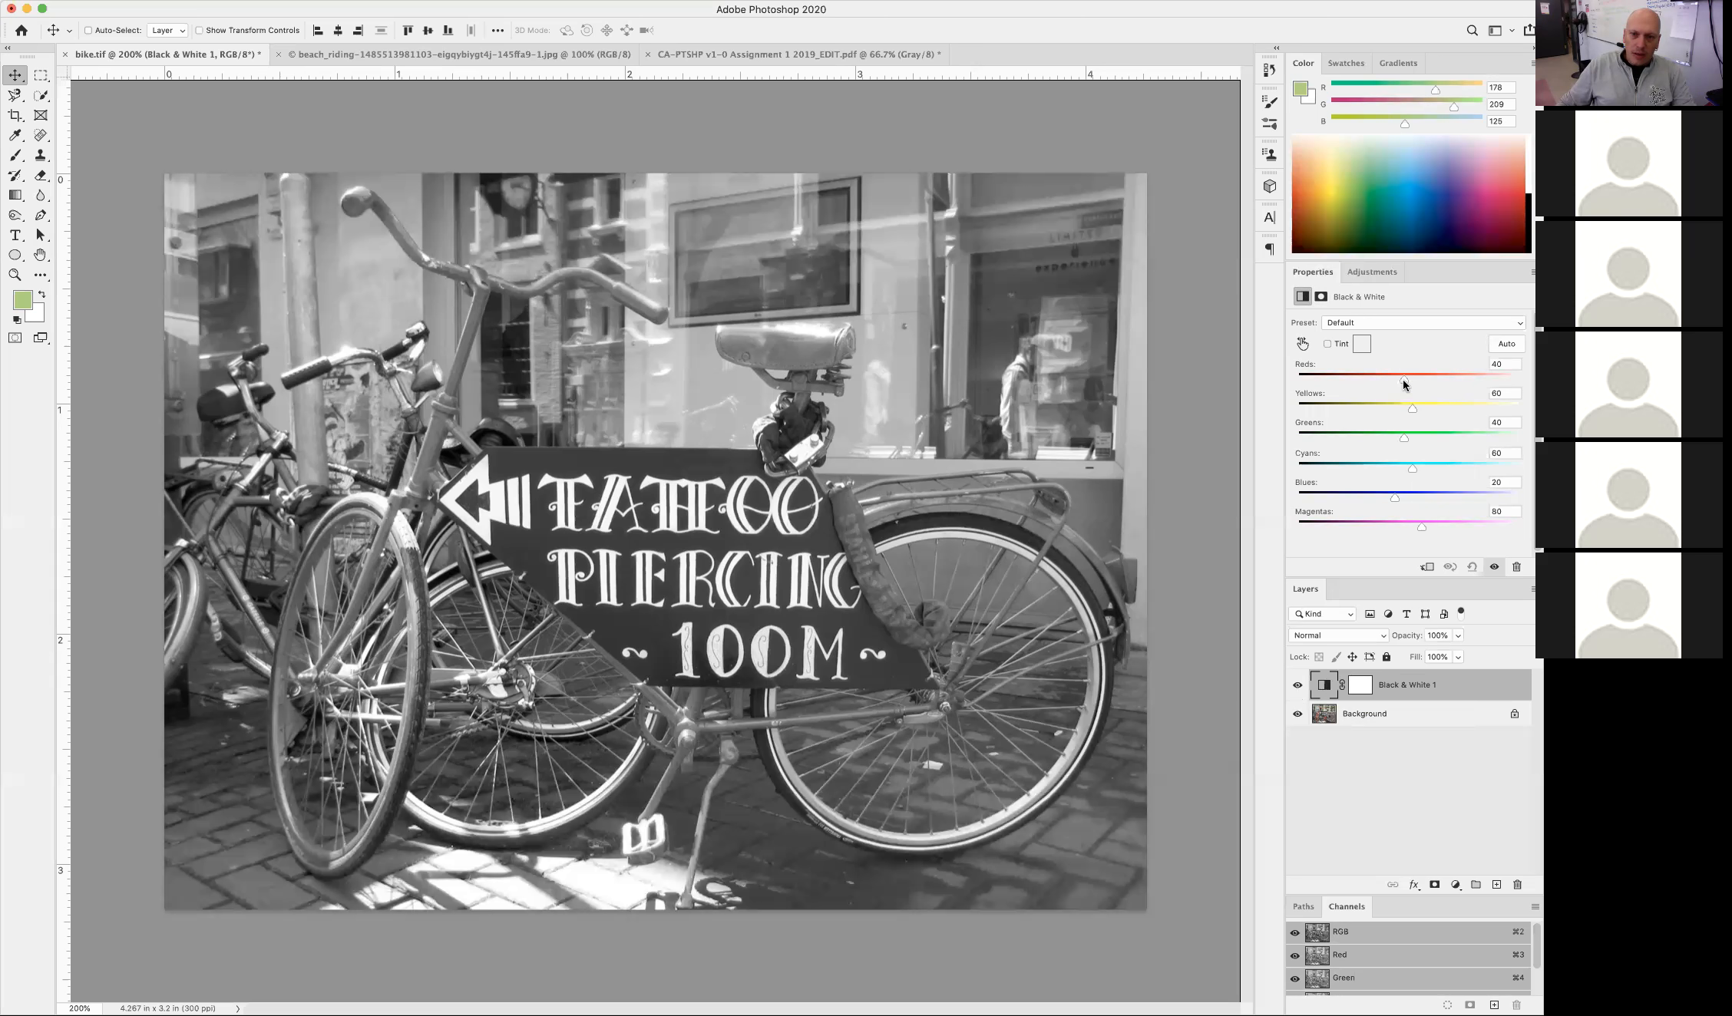
Set the Black & White adjustment's Reds to -81, Yellows to -15, Greens to 205 and Blues to 30
left_click_drag(1403, 378, 1350, 380)
left_click_drag(1412, 408, 1478, 458)
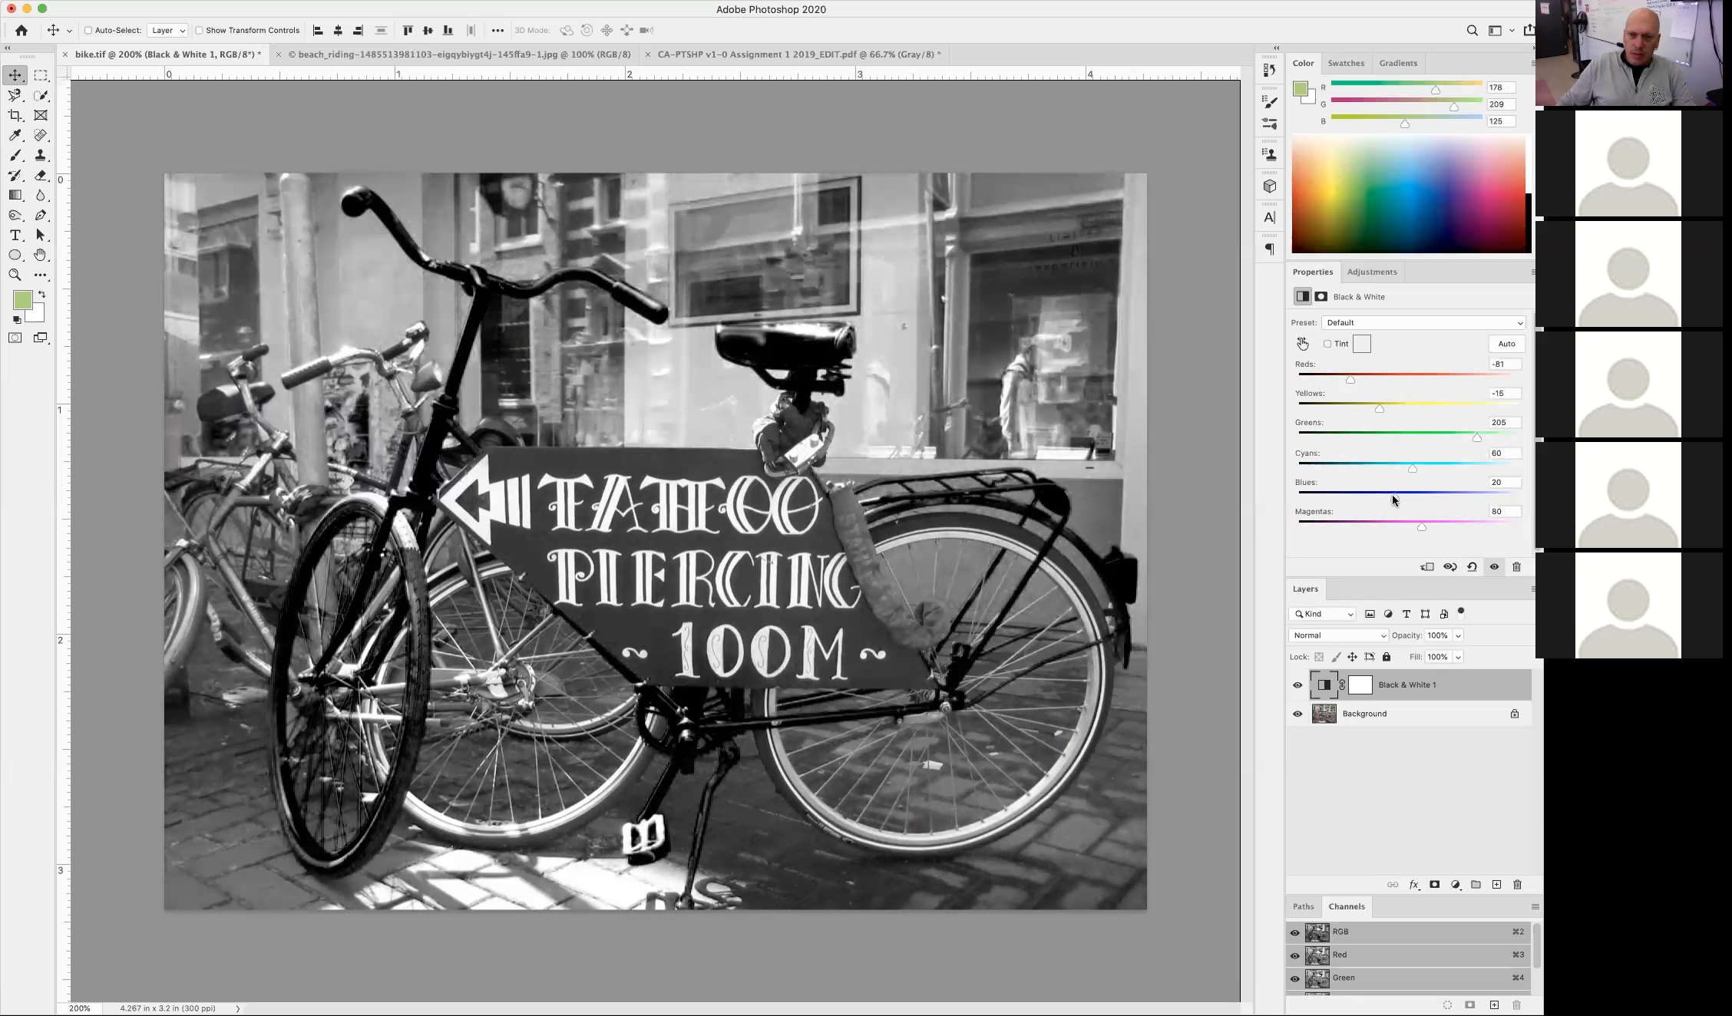
left_click_drag(1394, 498, 1407, 498)
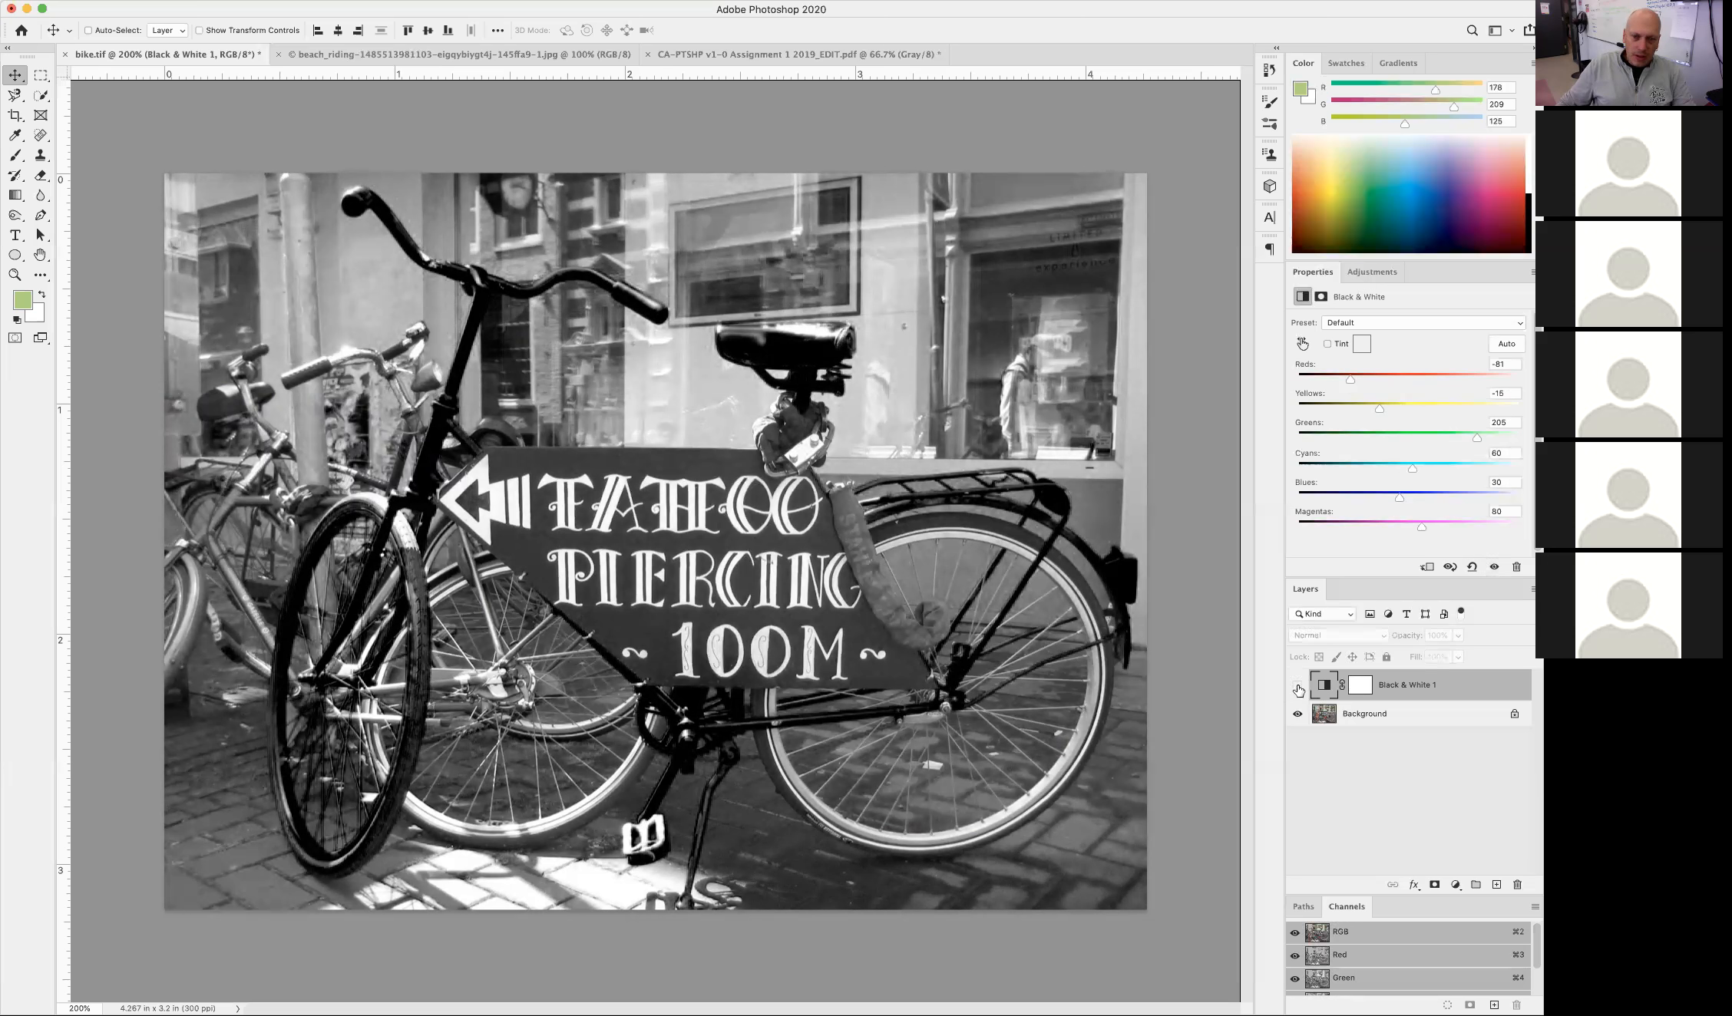
Toggle the Black & White layer's visibility to compare the conversion with the original colour photo
left_click(1297, 686)
left_click(1298, 685)
left_click(1297, 685)
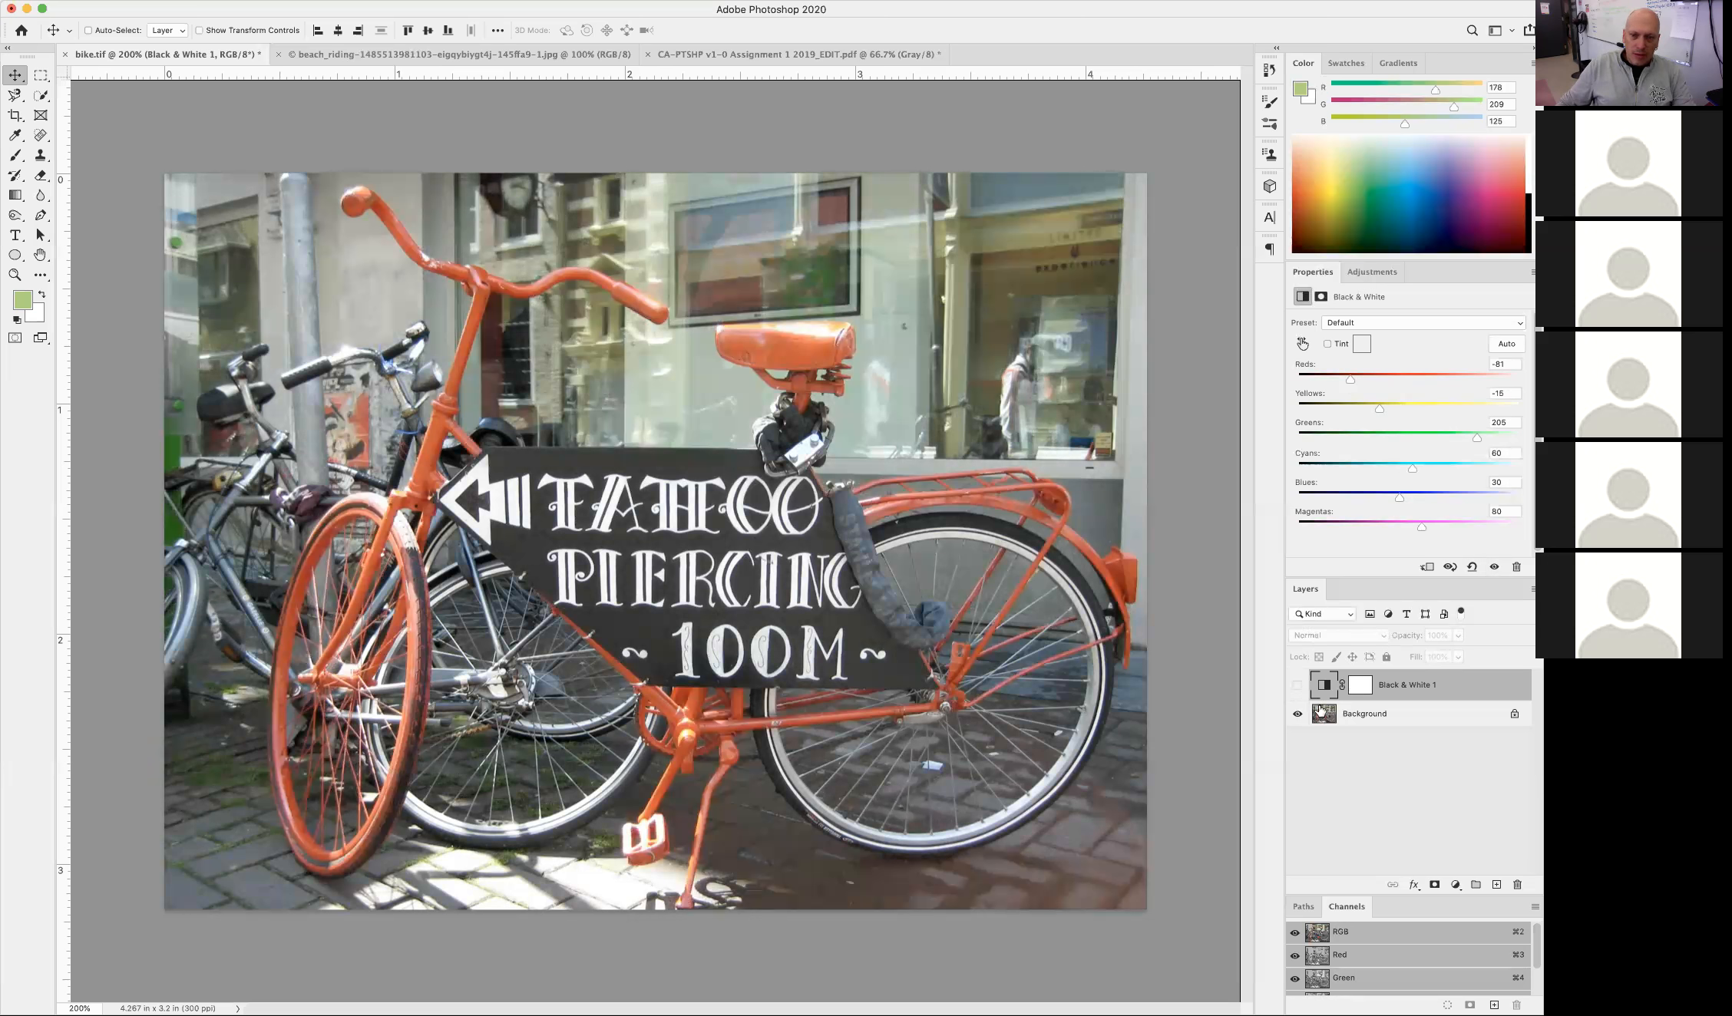
left_click(1320, 714)
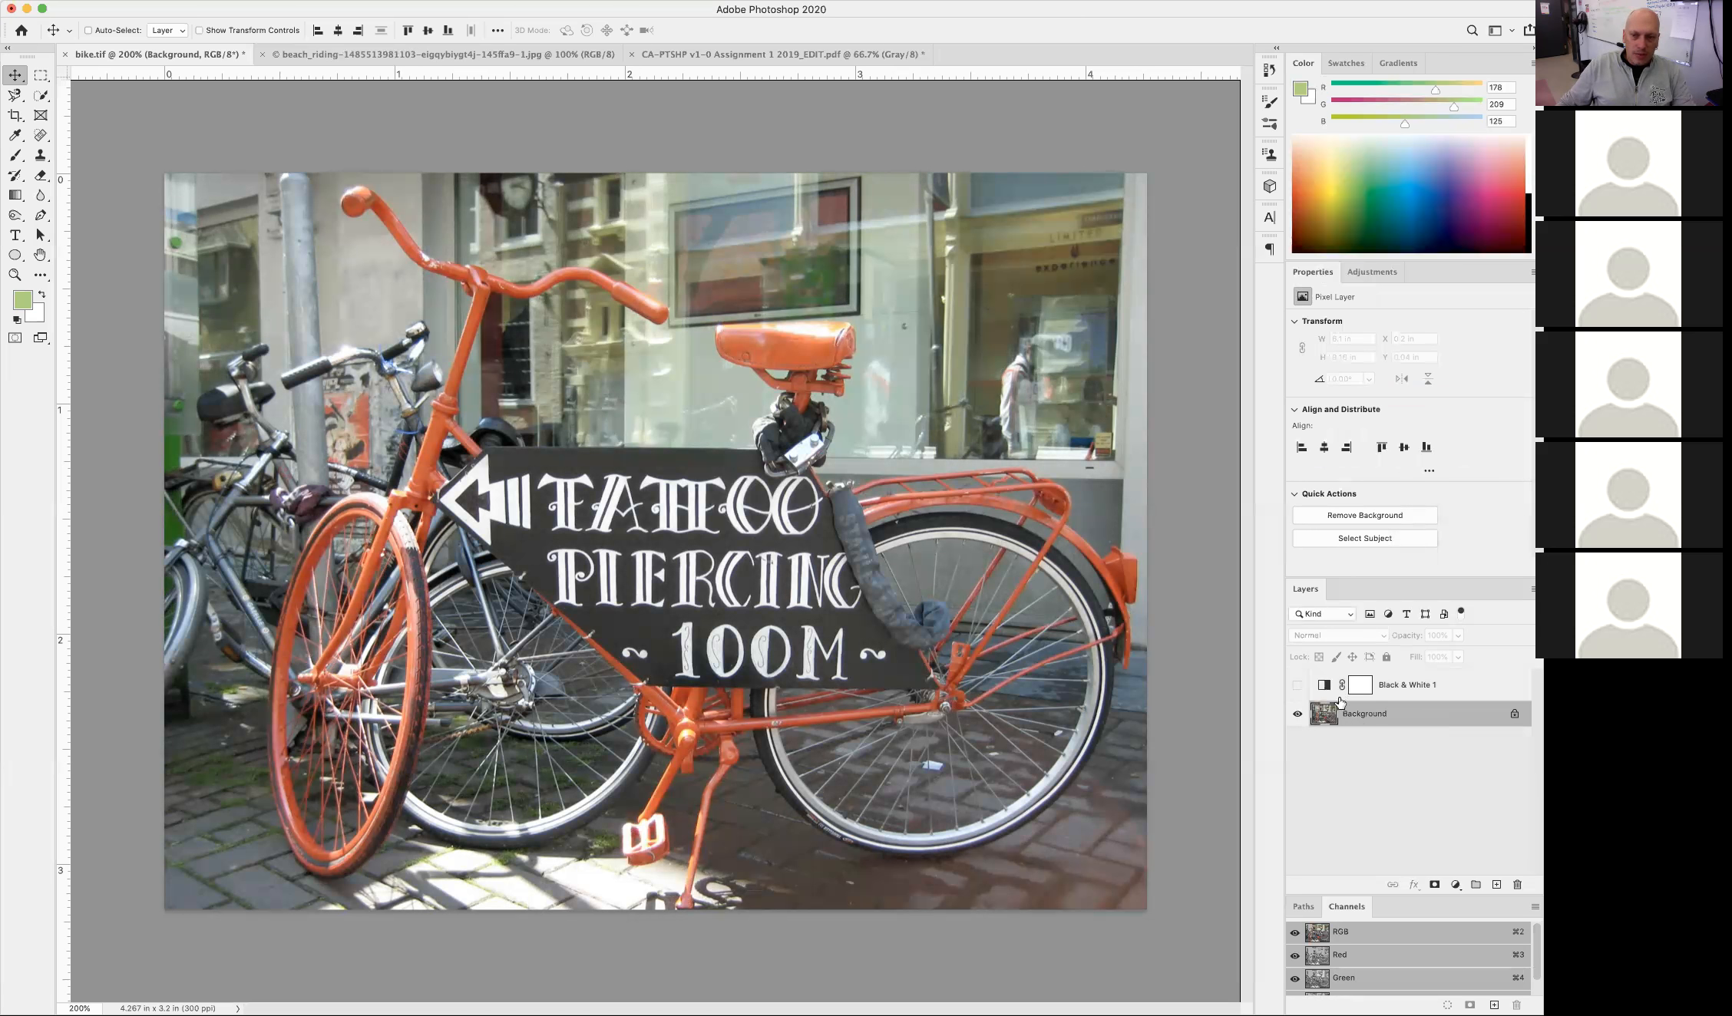
left_click(1296, 687)
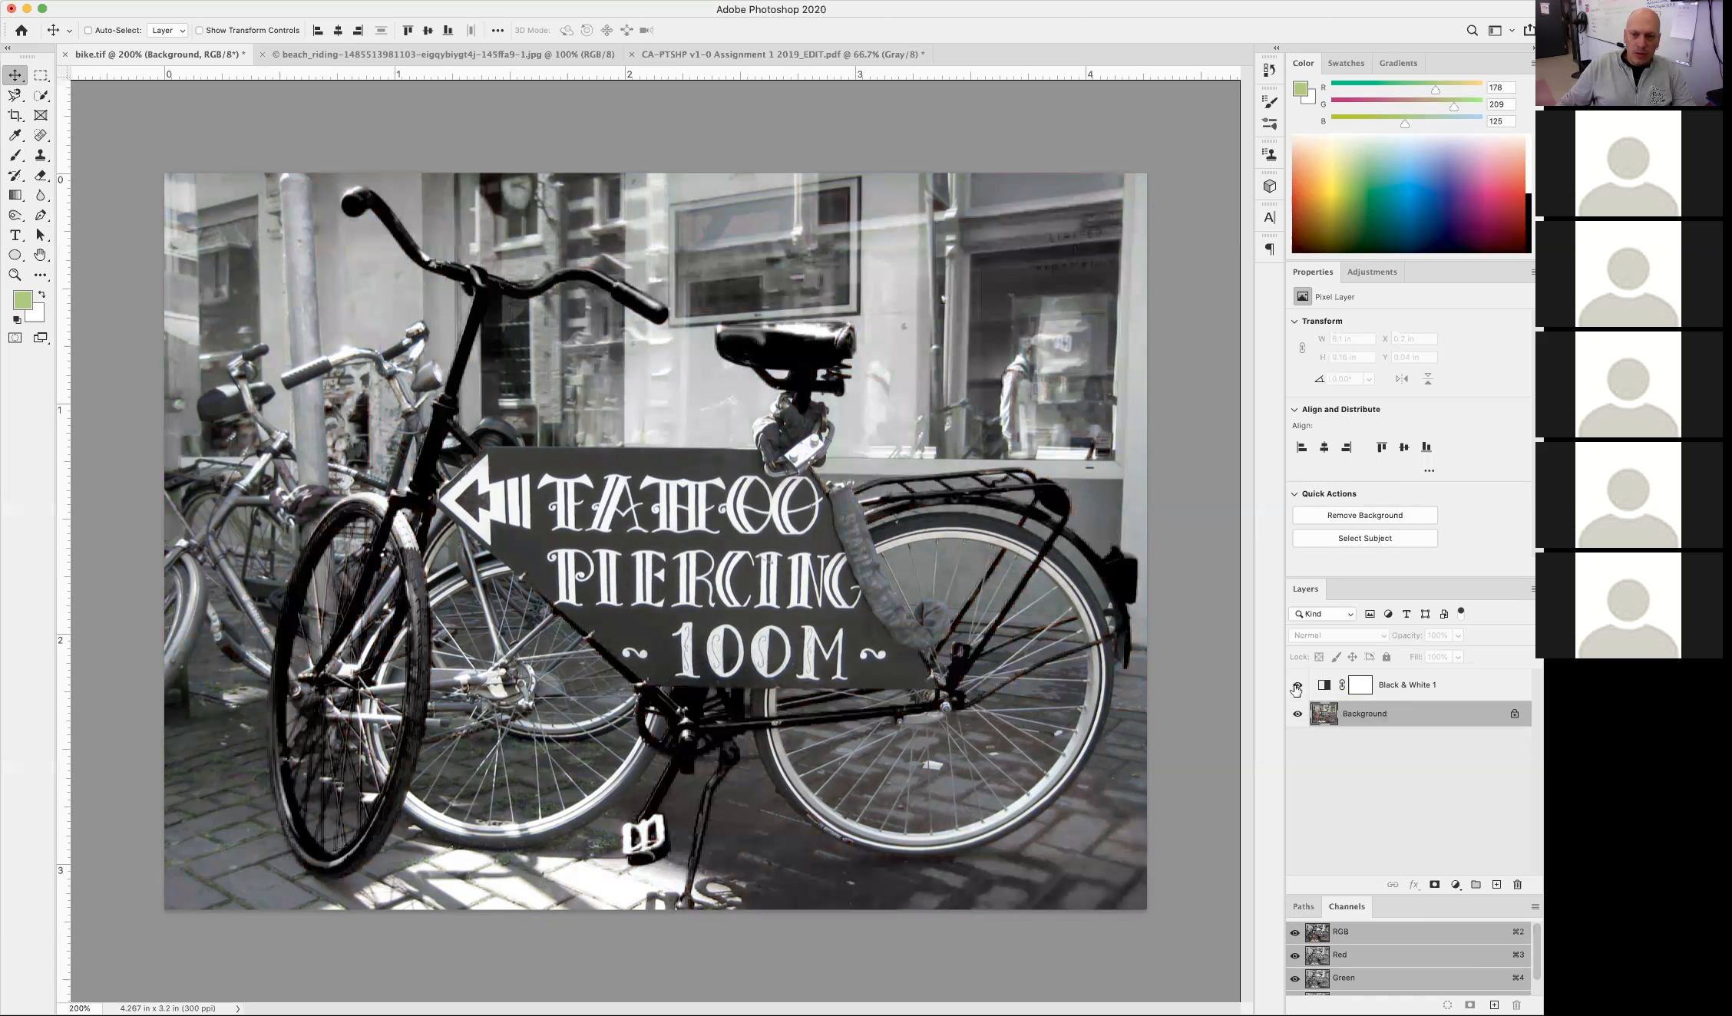
left_click(1296, 686)
left_click(1296, 686)
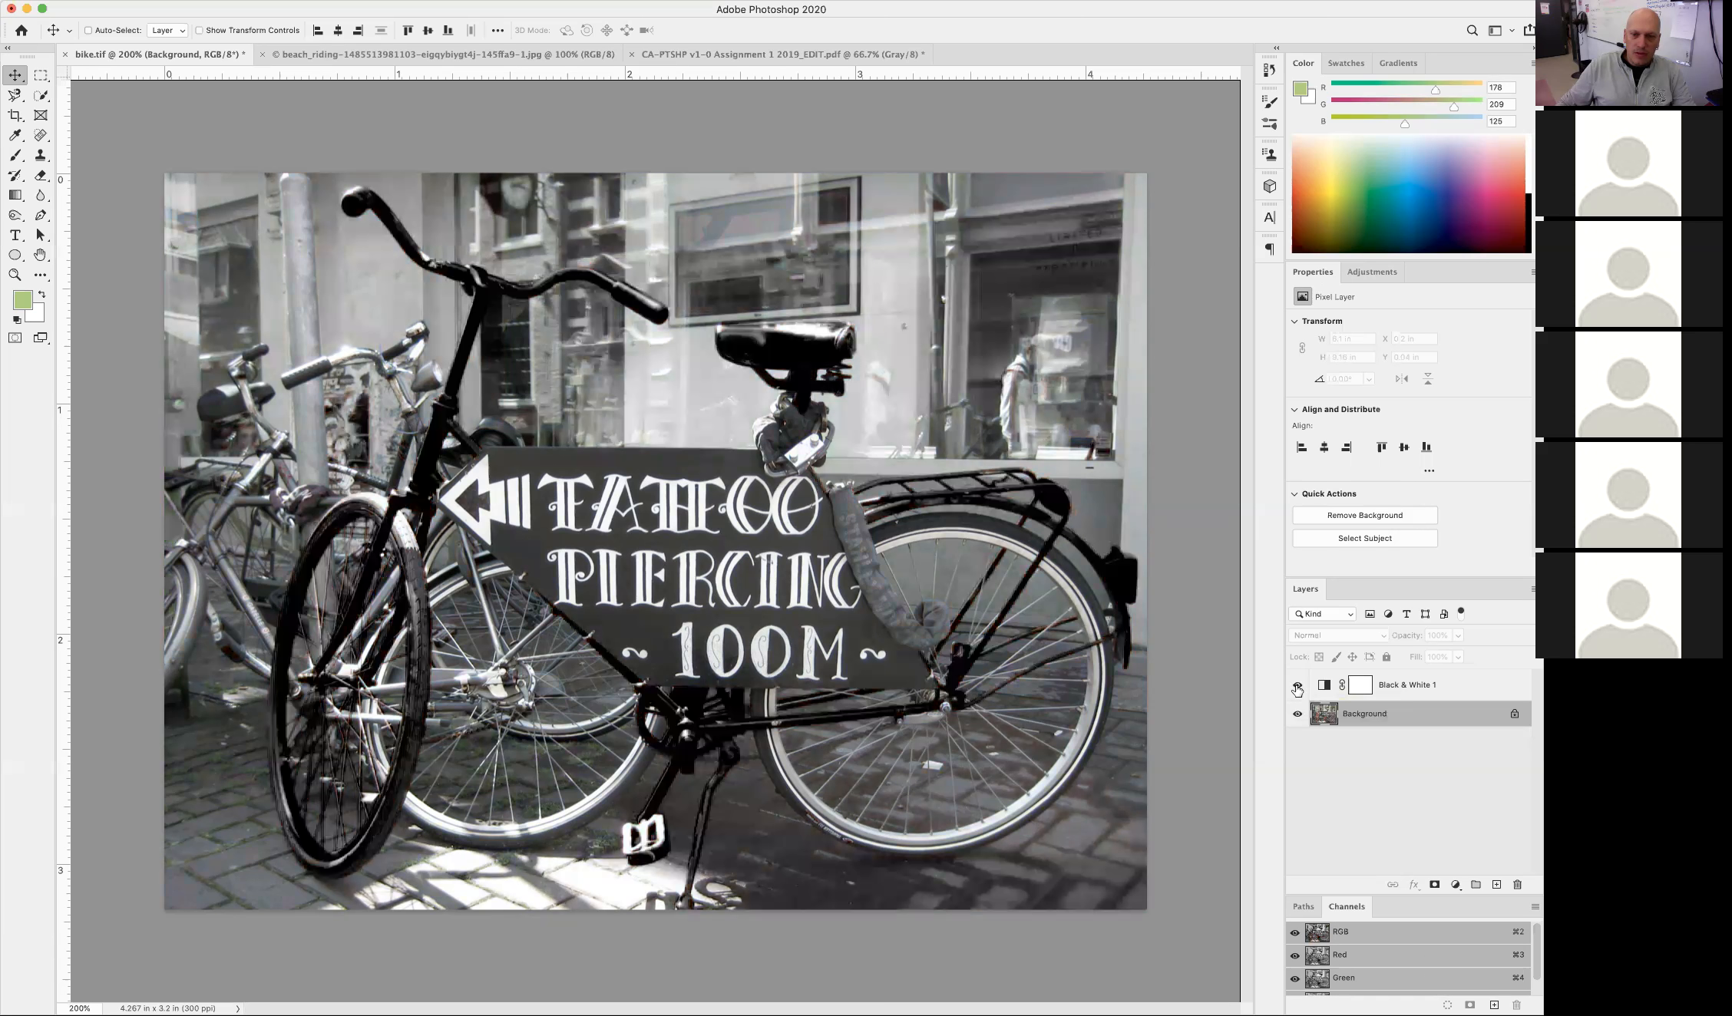
Enable Tint on the Black & White adjustment layer and open the colour picker for its tint
left_click(1455, 693)
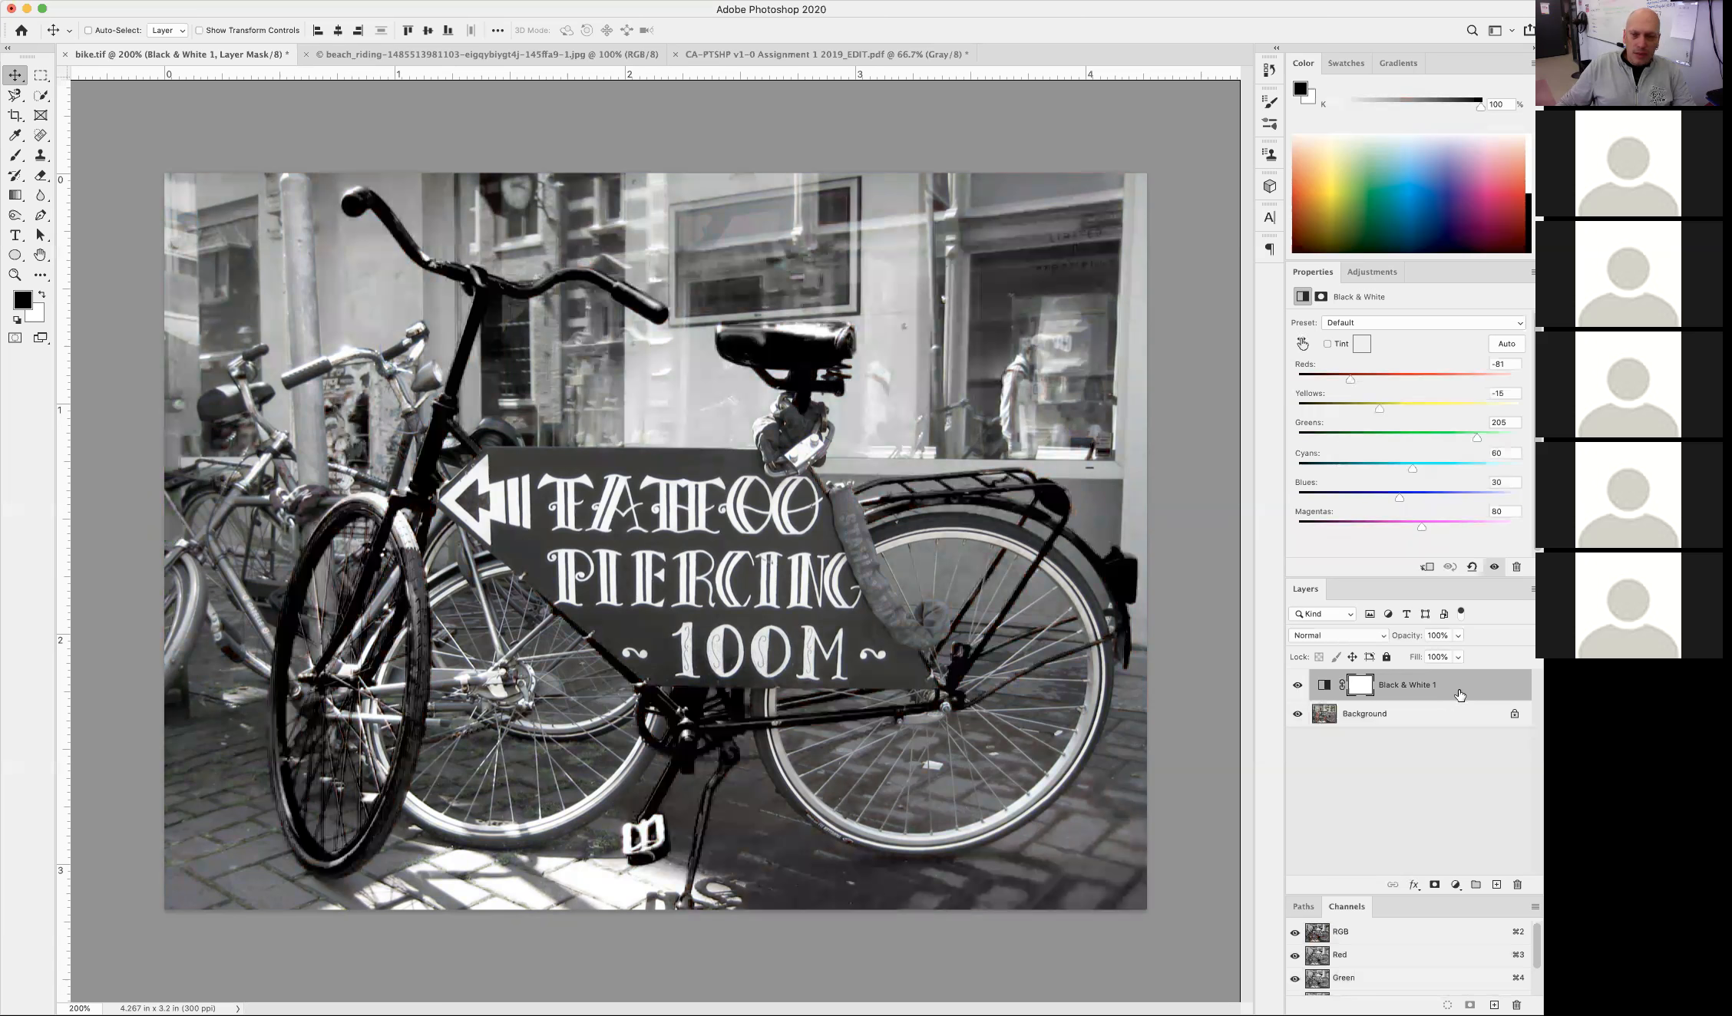
left_click(1324, 689)
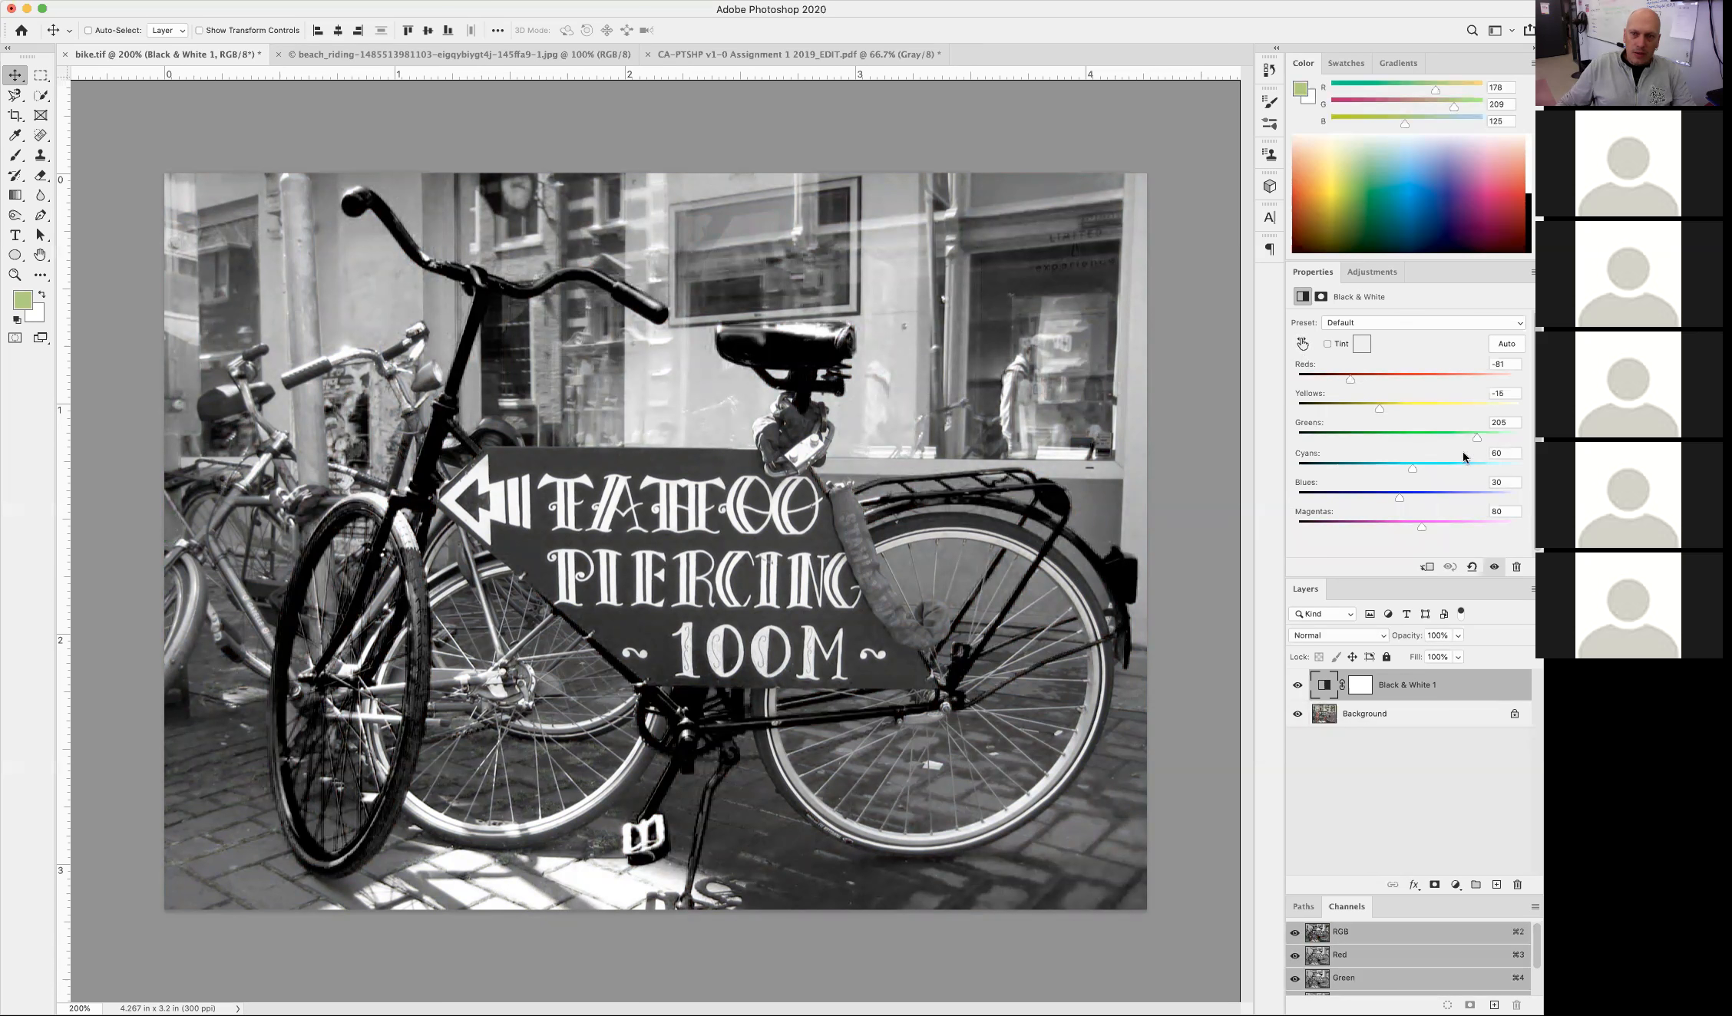
left_click(1328, 344)
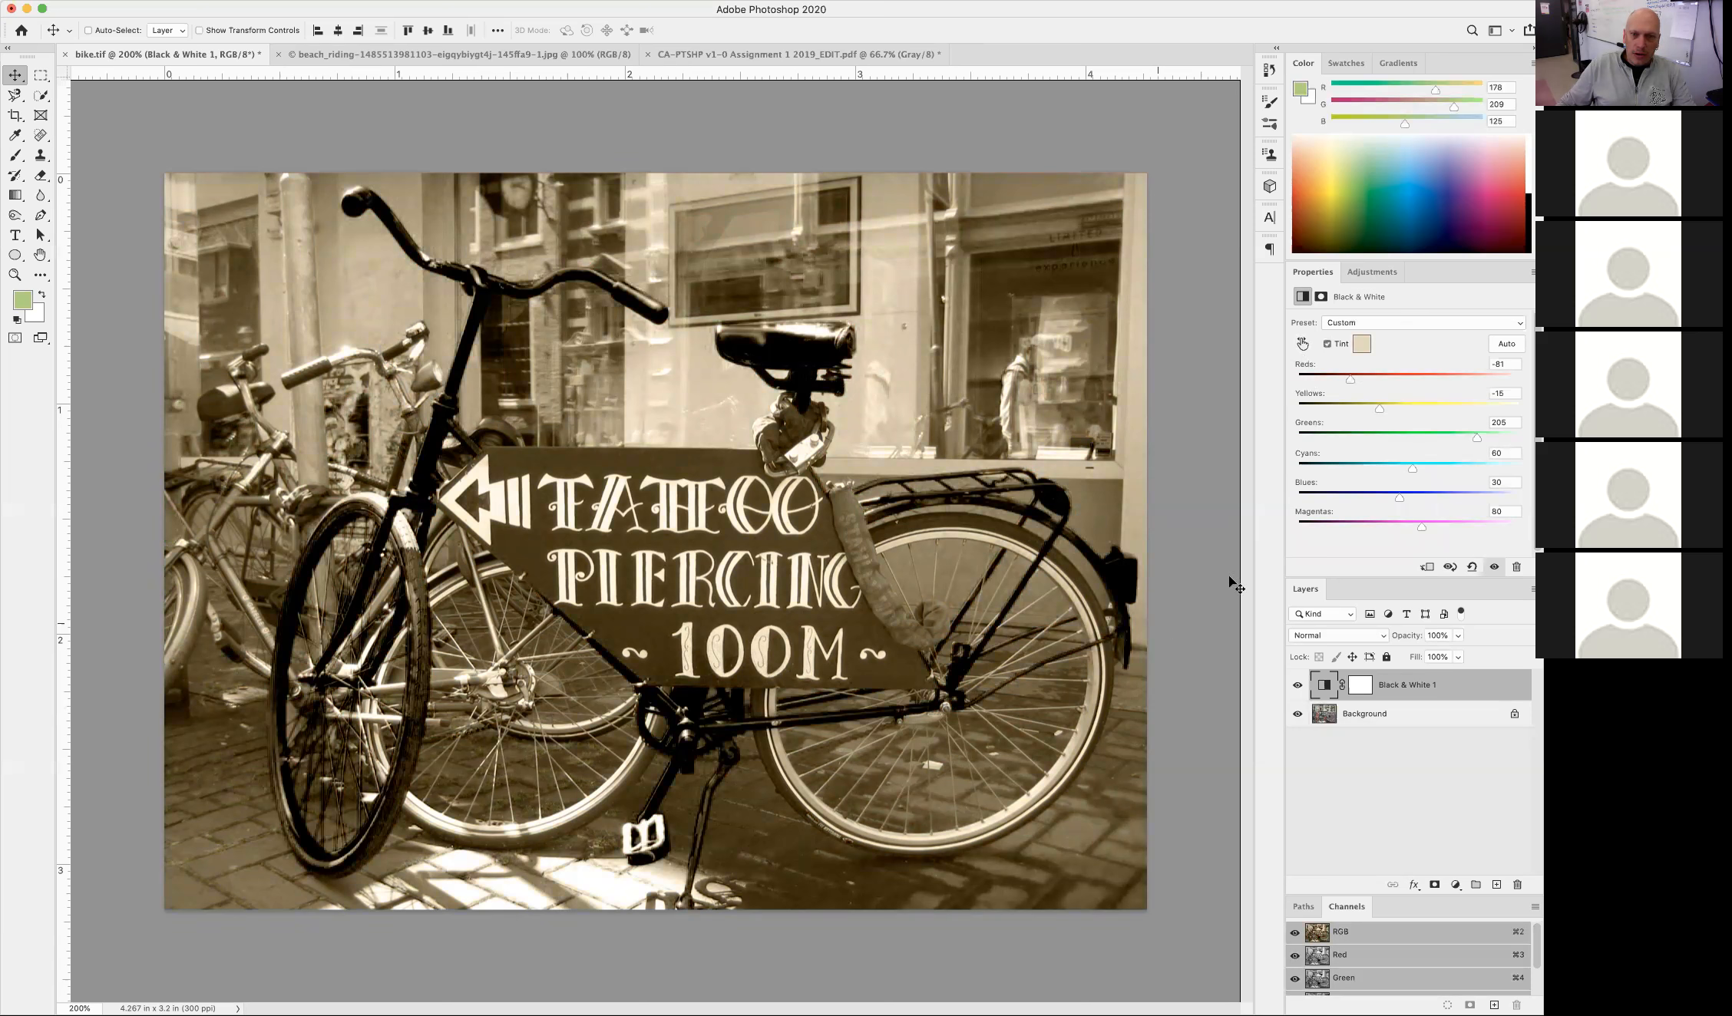
left_click(1362, 348)
left_click_drag(1045, 541, 843, 356)
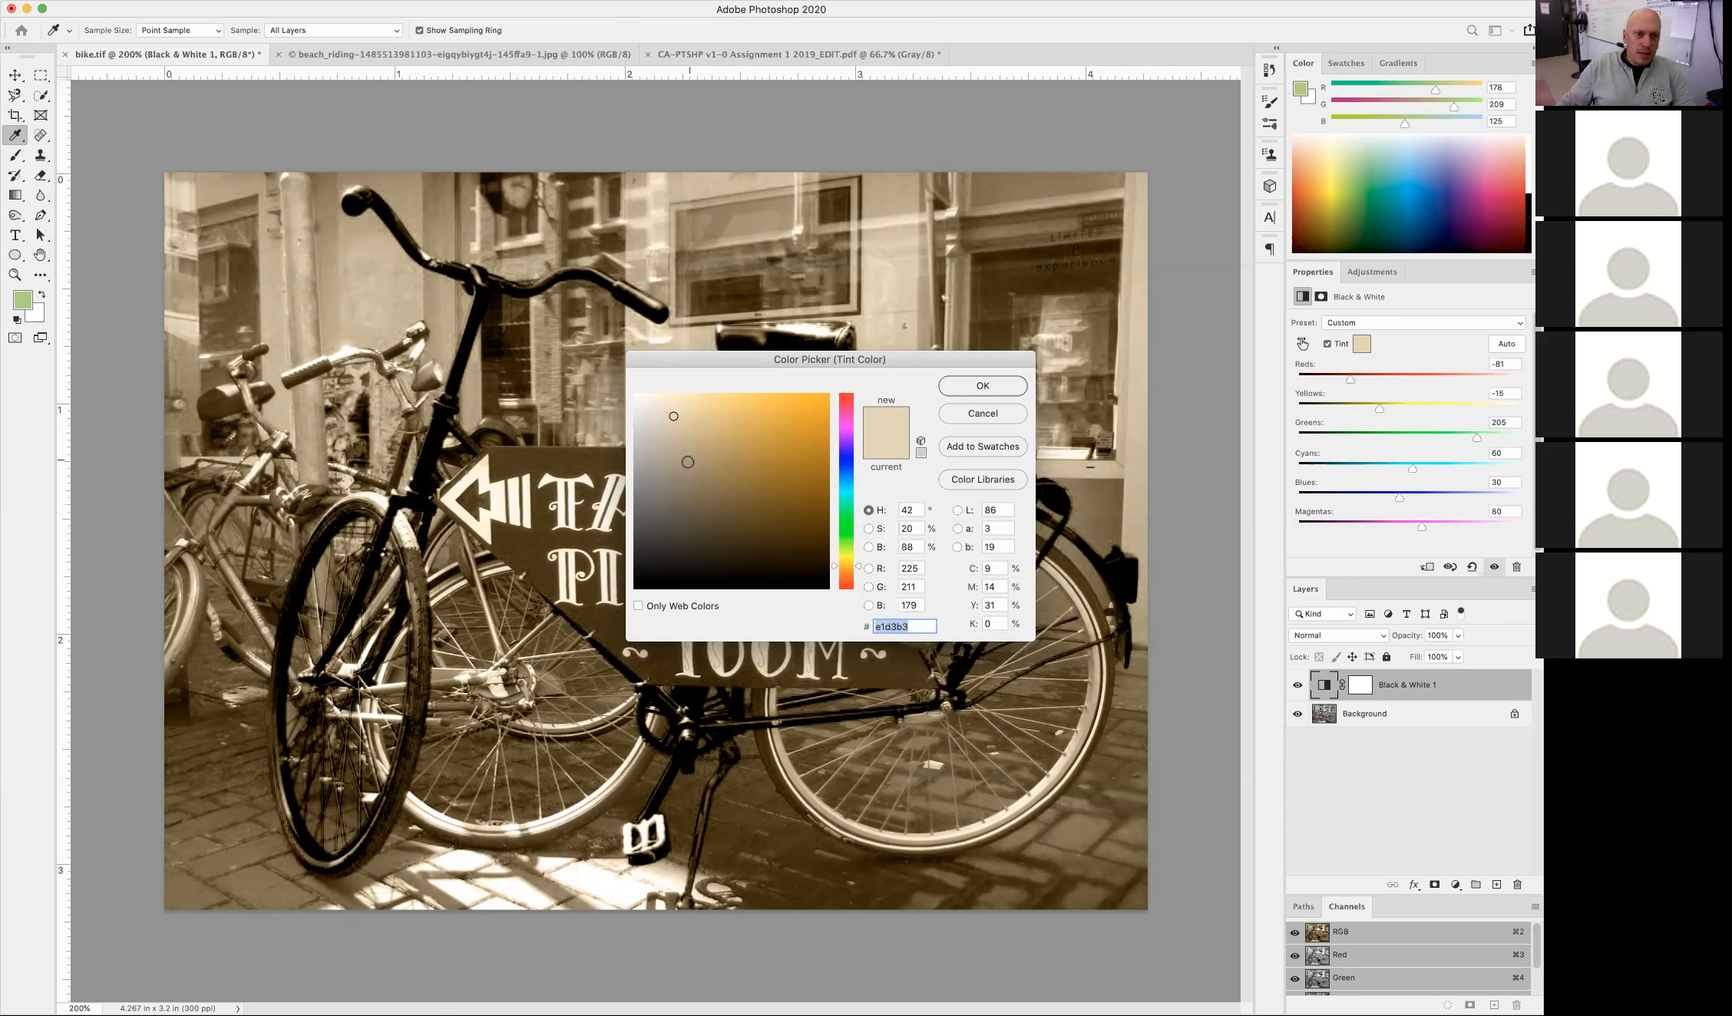
Try out orange, muted brown, blue, green and dark red tint colours on the photo
mouse_move(729, 453)
left_mouse_down()
mouse_move(671, 501)
mouse_move(731, 439)
mouse_move(803, 422)
left_mouse_up()
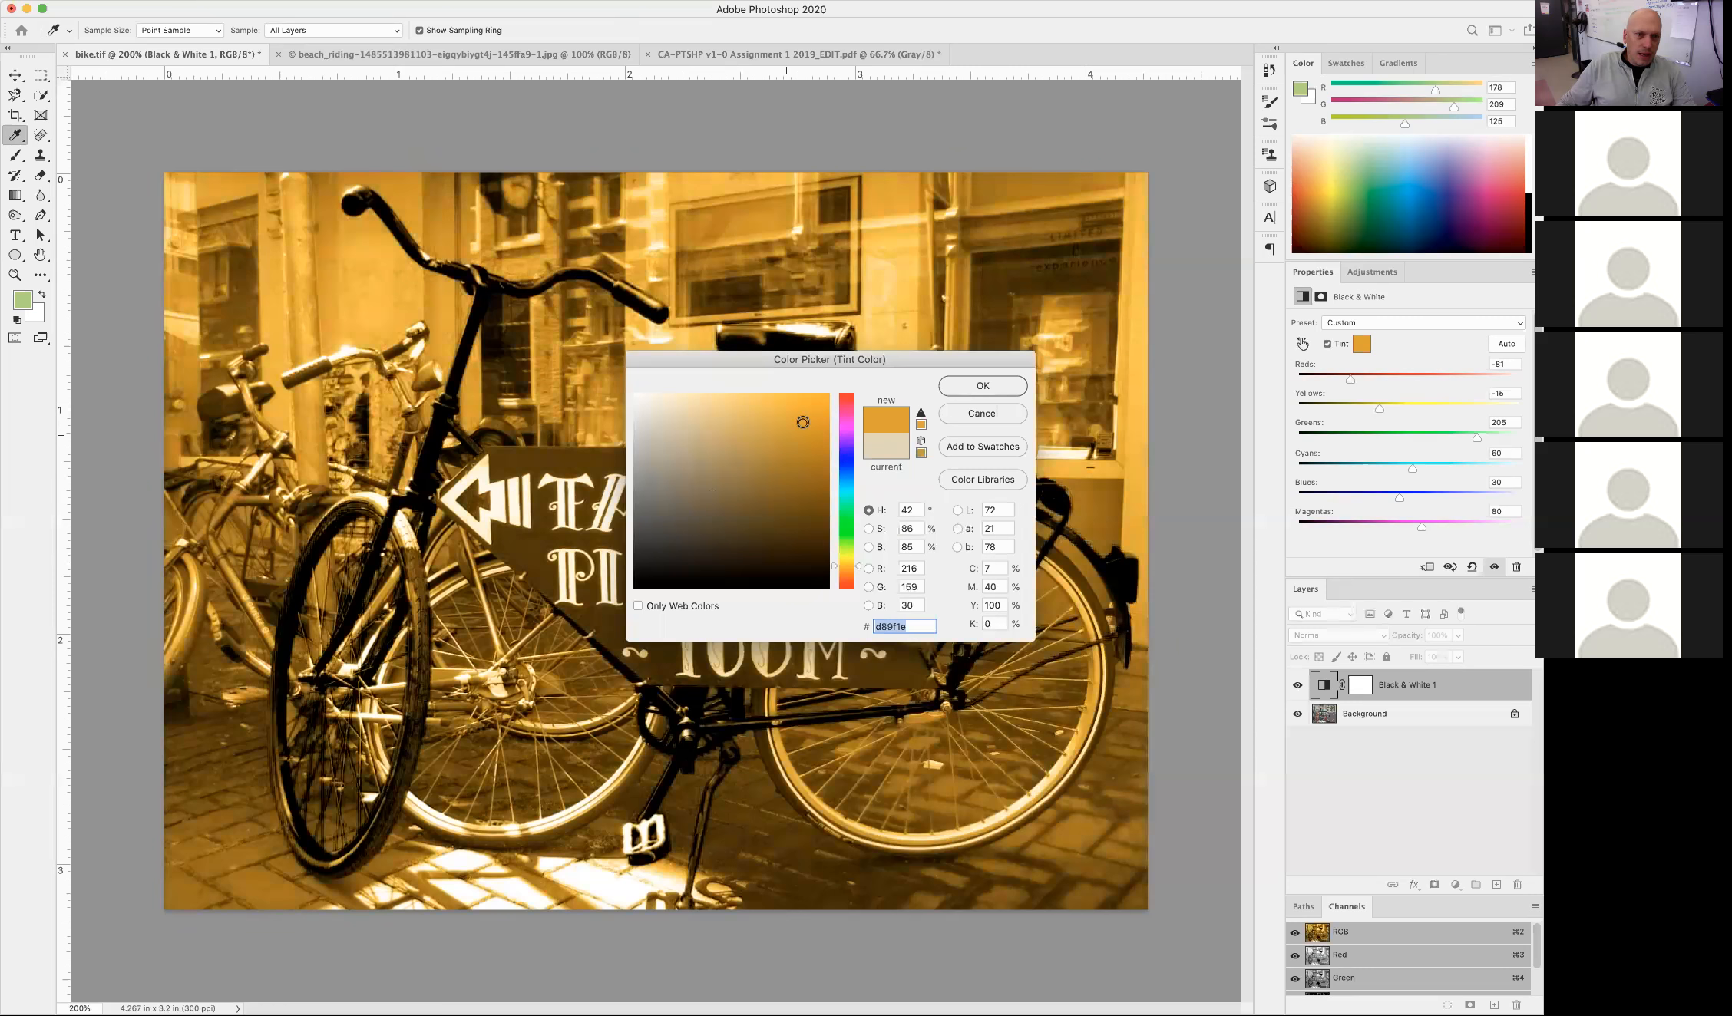
mouse_move(687, 512)
left_mouse_down()
mouse_move(673, 515)
mouse_move(703, 506)
left_mouse_up()
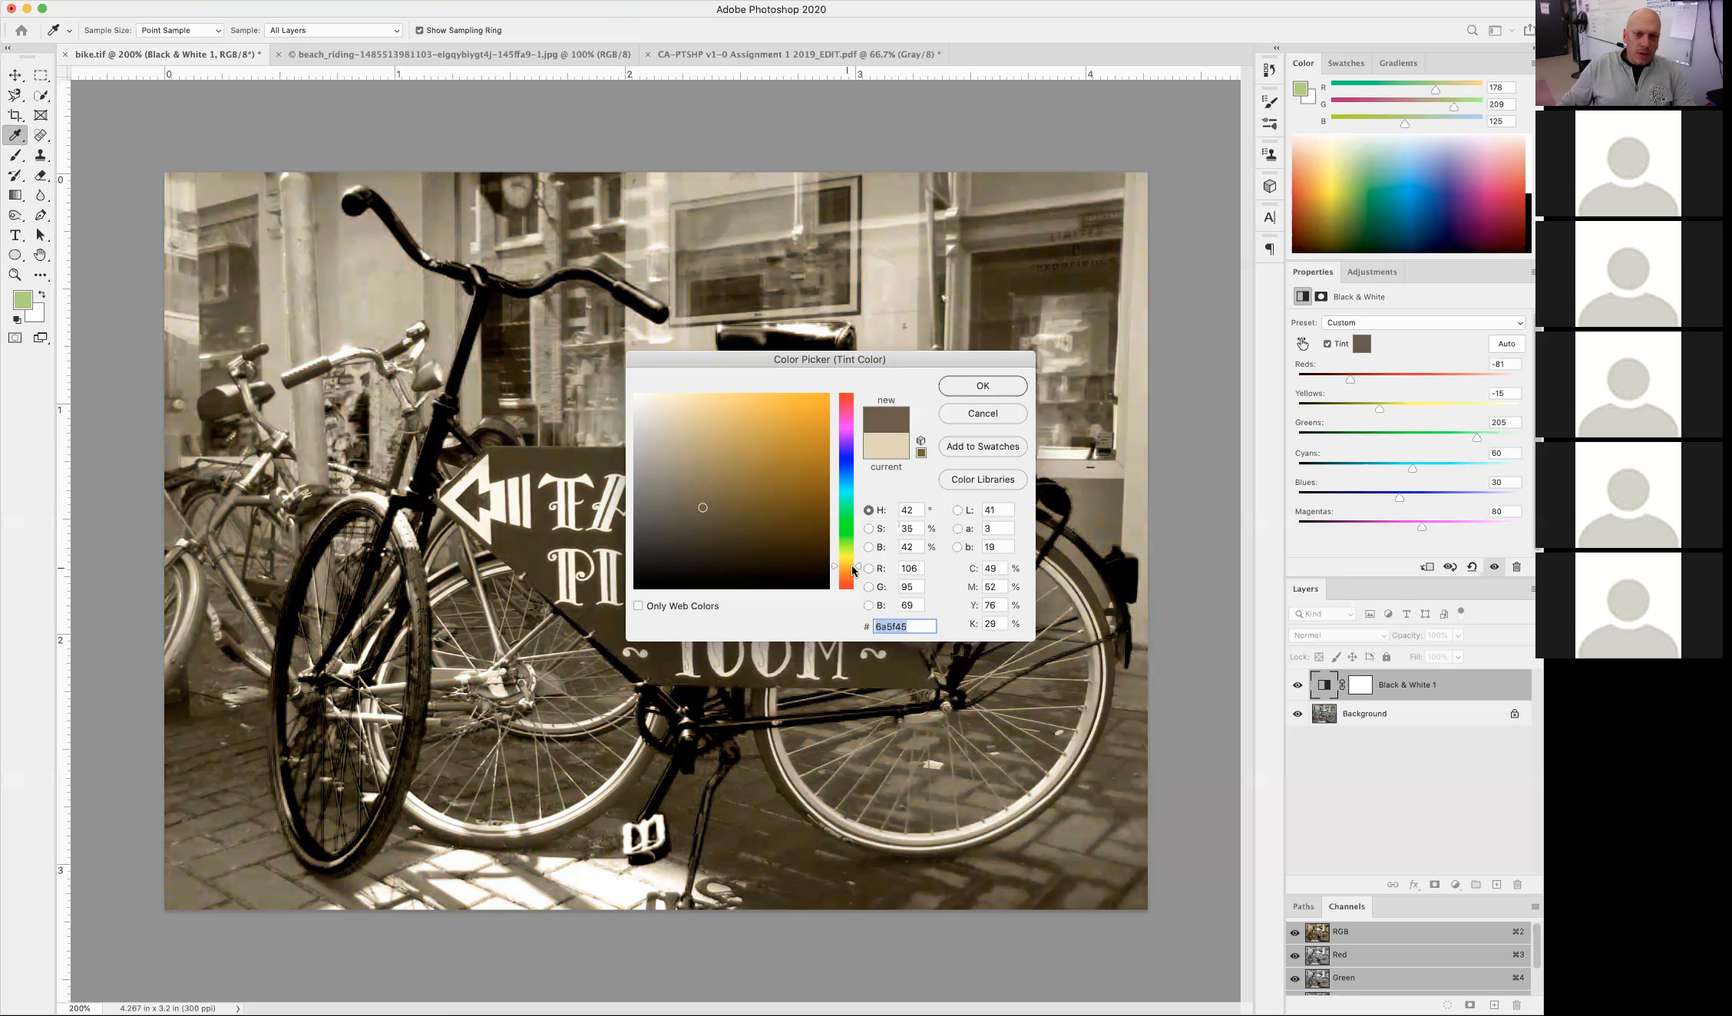
left_click_drag(857, 568, 859, 472)
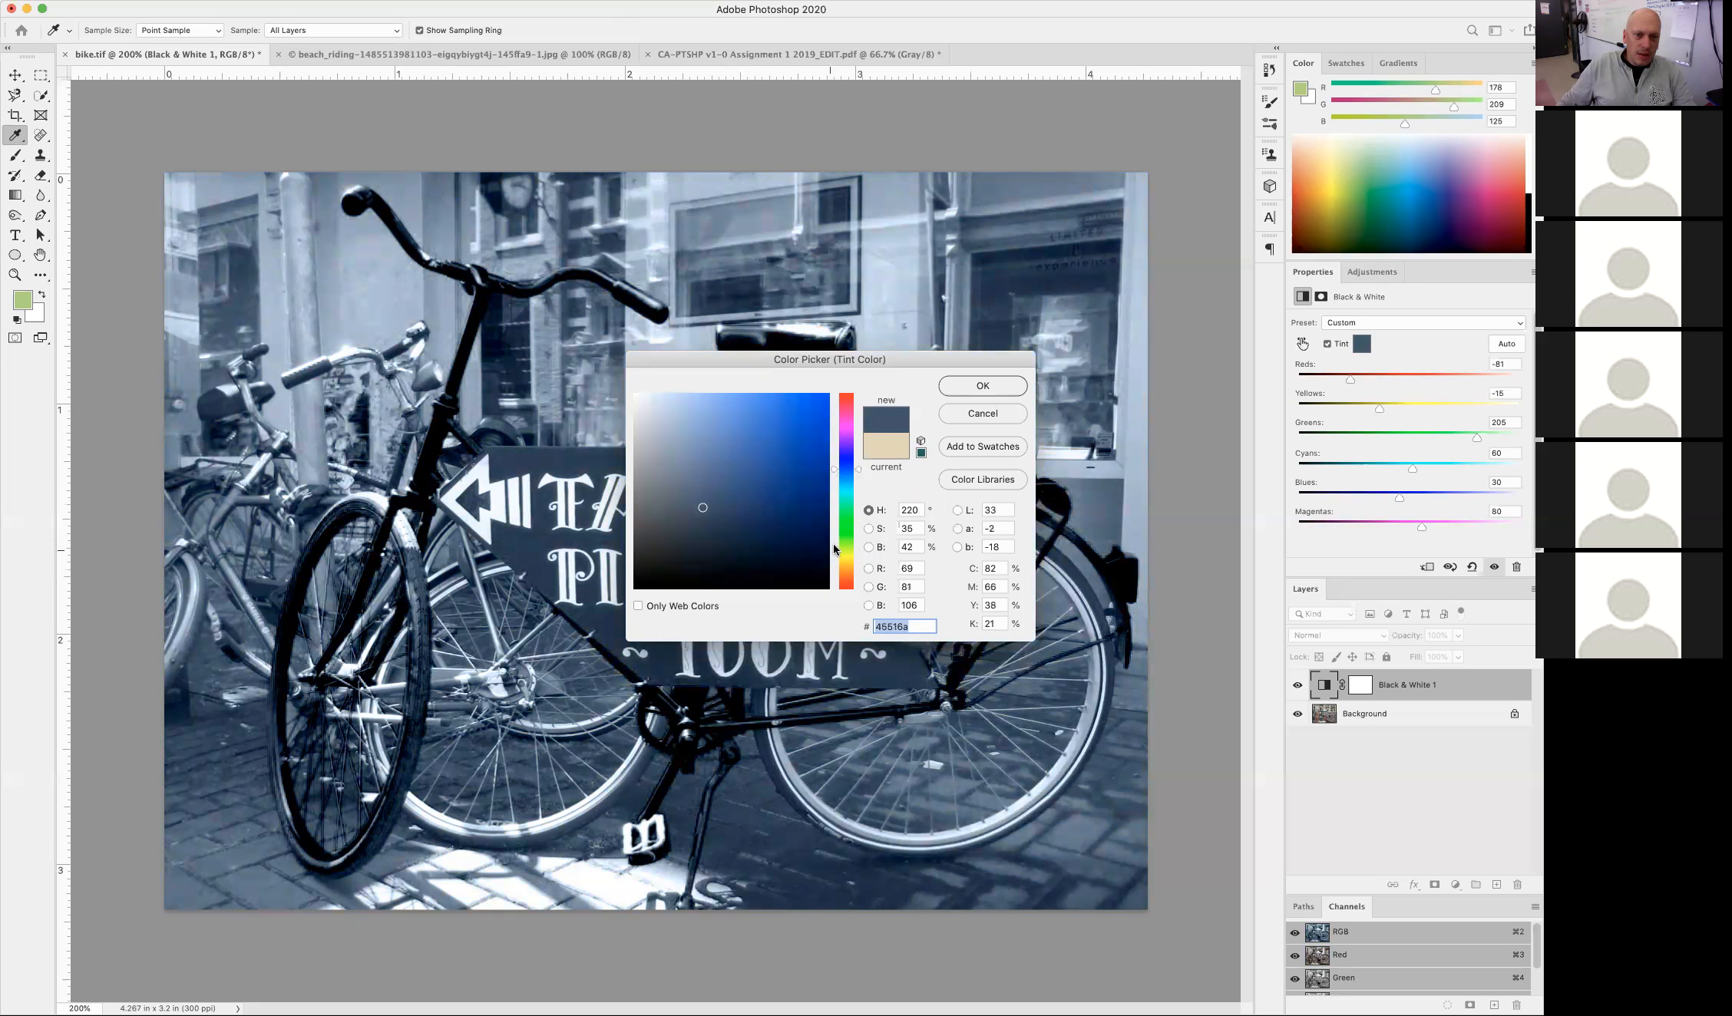
left_click(844, 538)
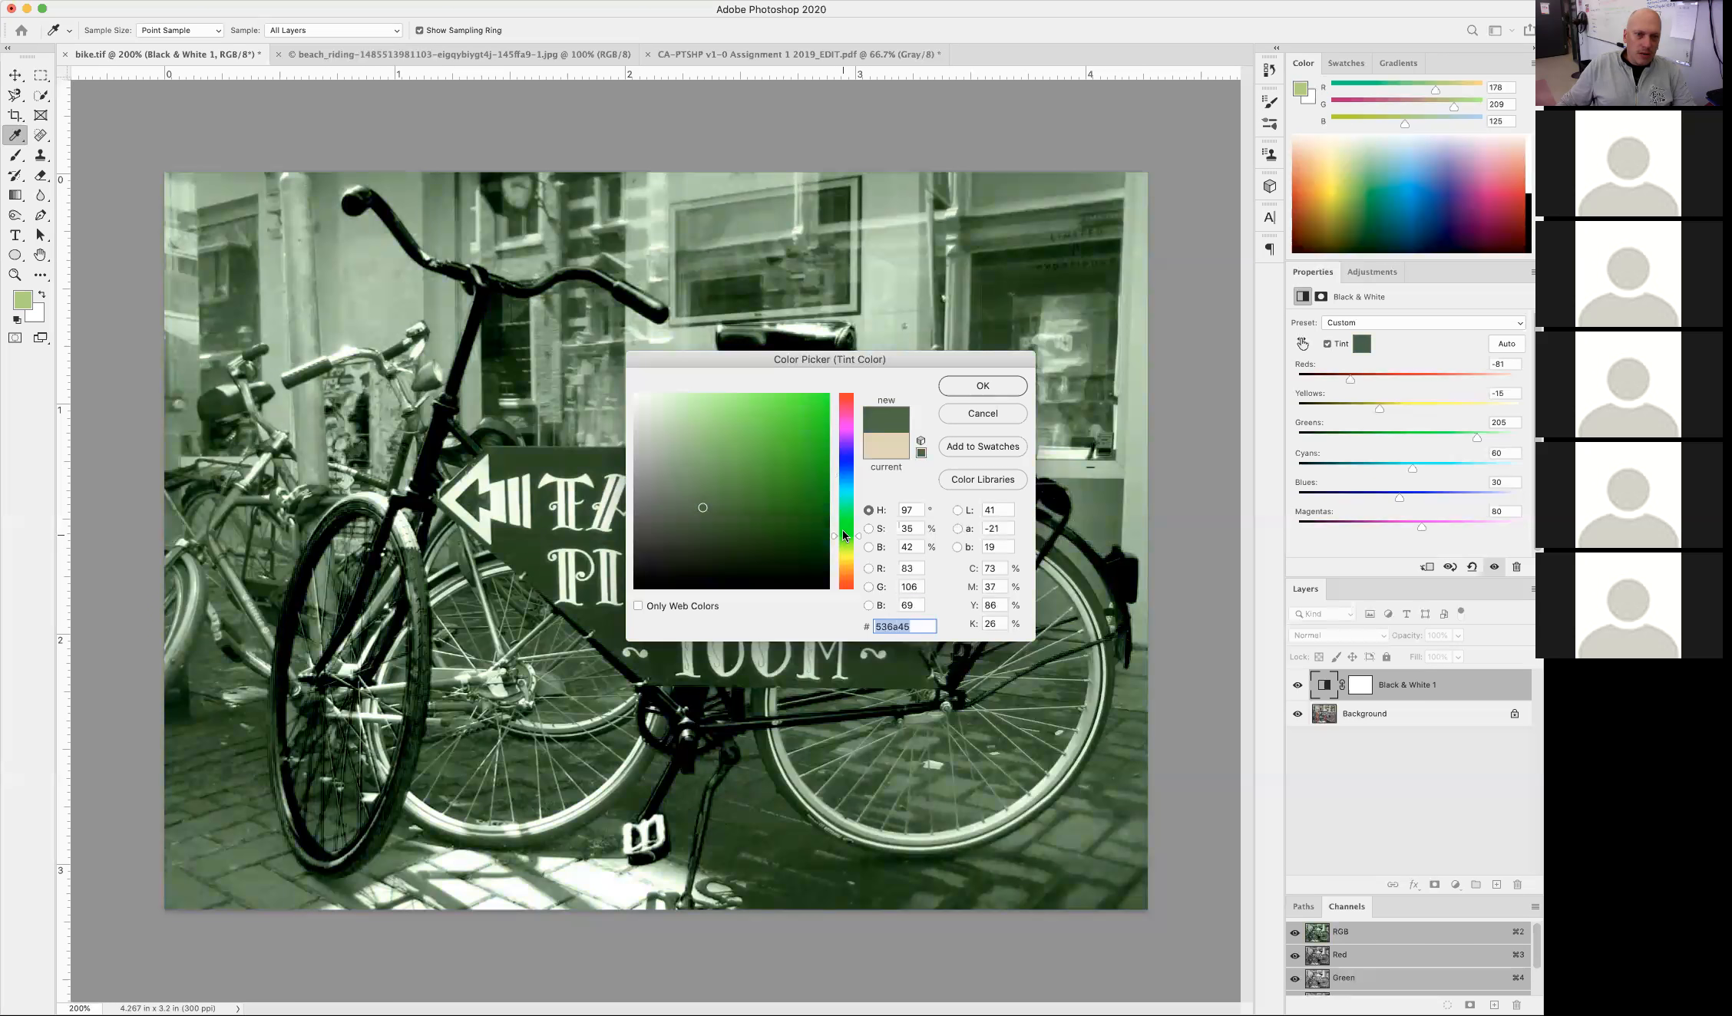
left_click(847, 432)
left_click(847, 402)
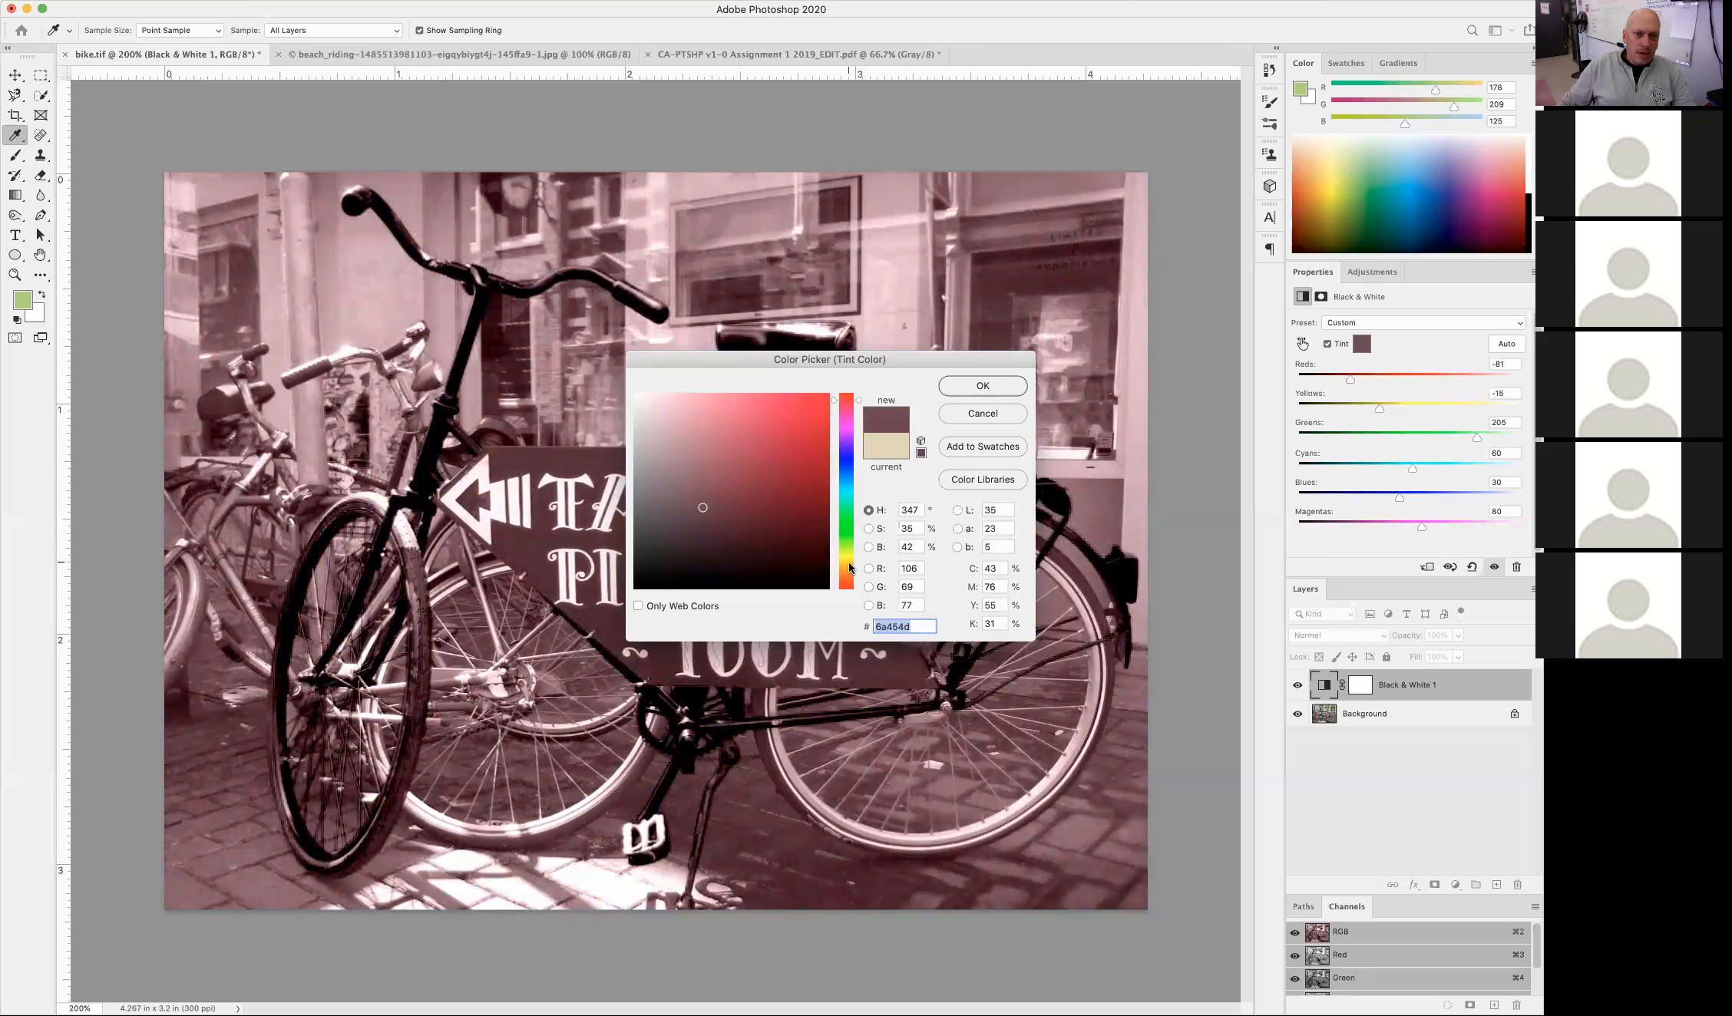
Set the tint to teal 286759 and apply it to the Black & White adjustment
left_click(847, 565)
left_click_drag(704, 509, 752, 510)
left_click(845, 543)
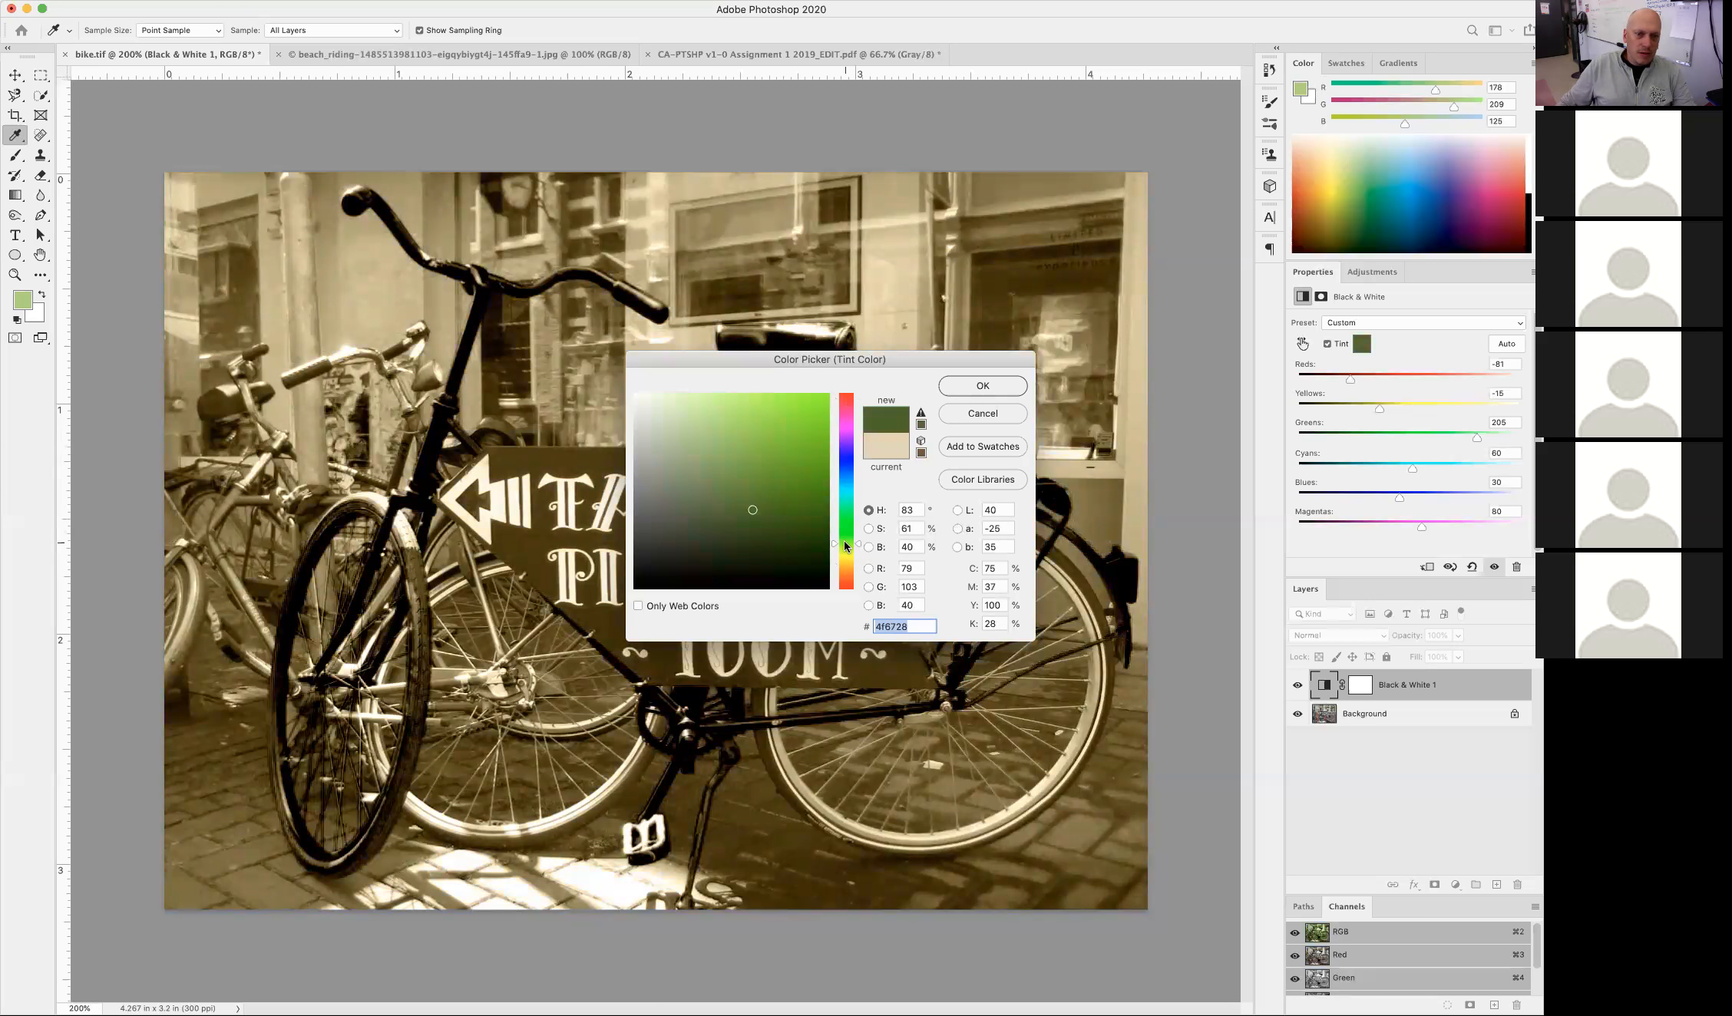
left_click(846, 498)
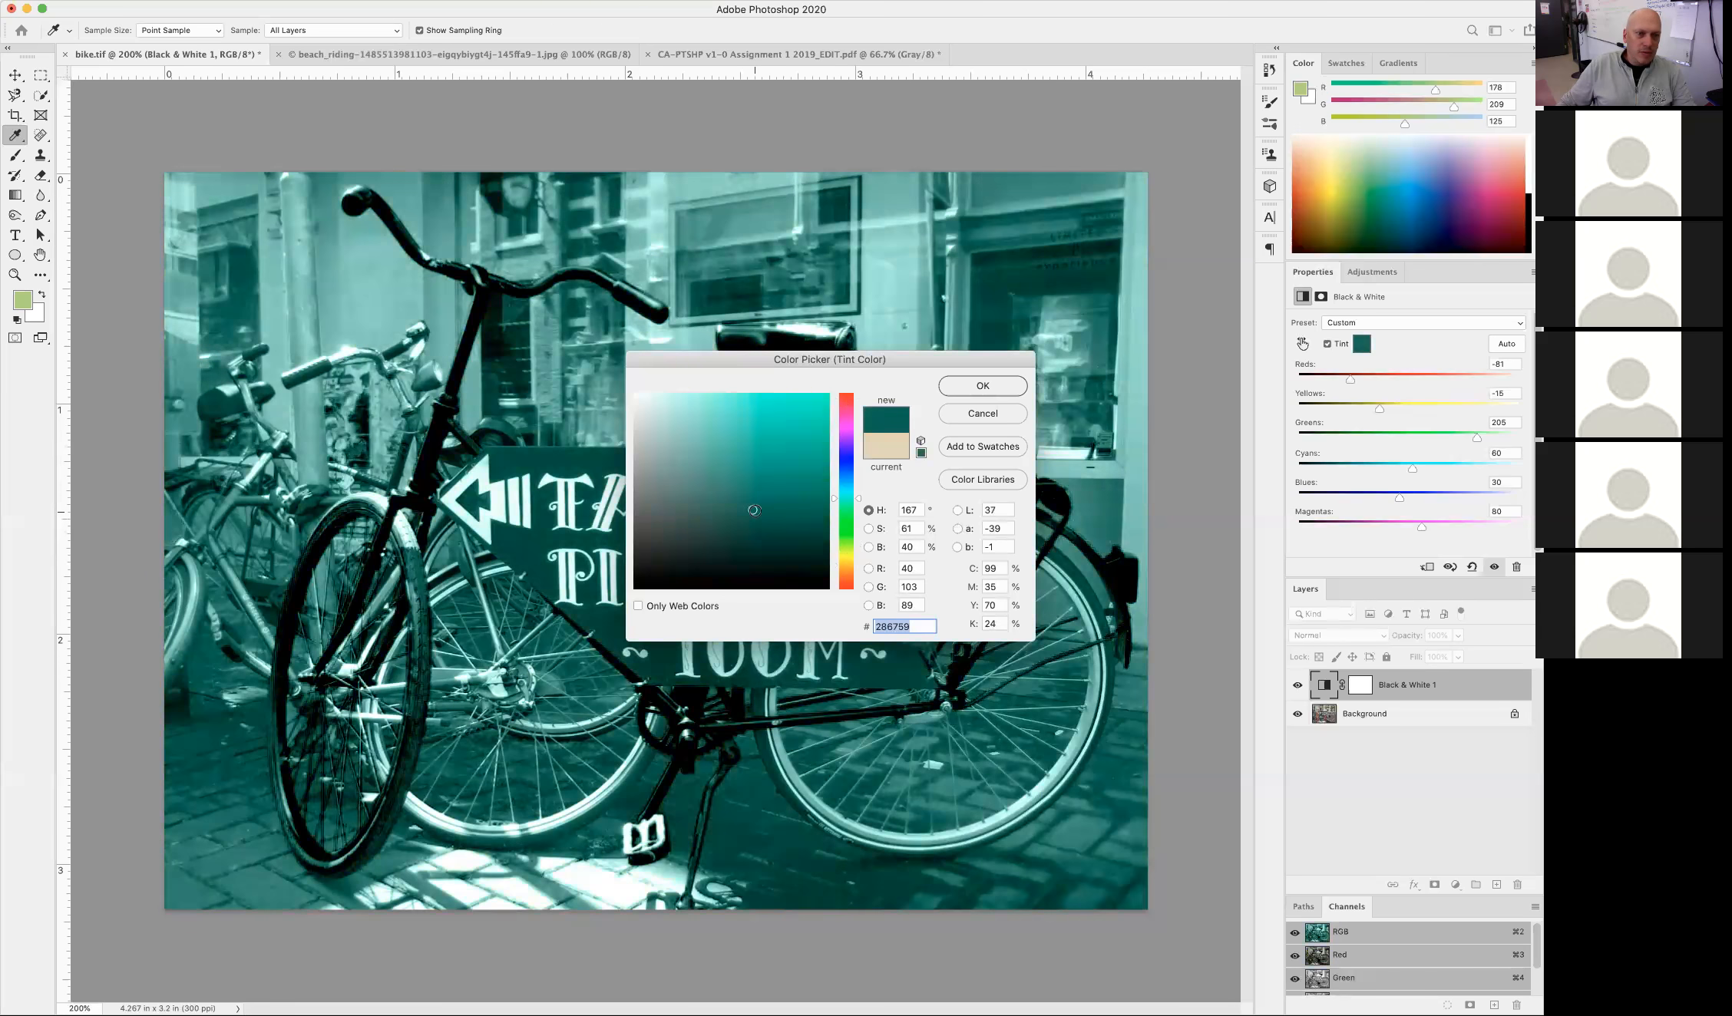
left_click(982, 388)
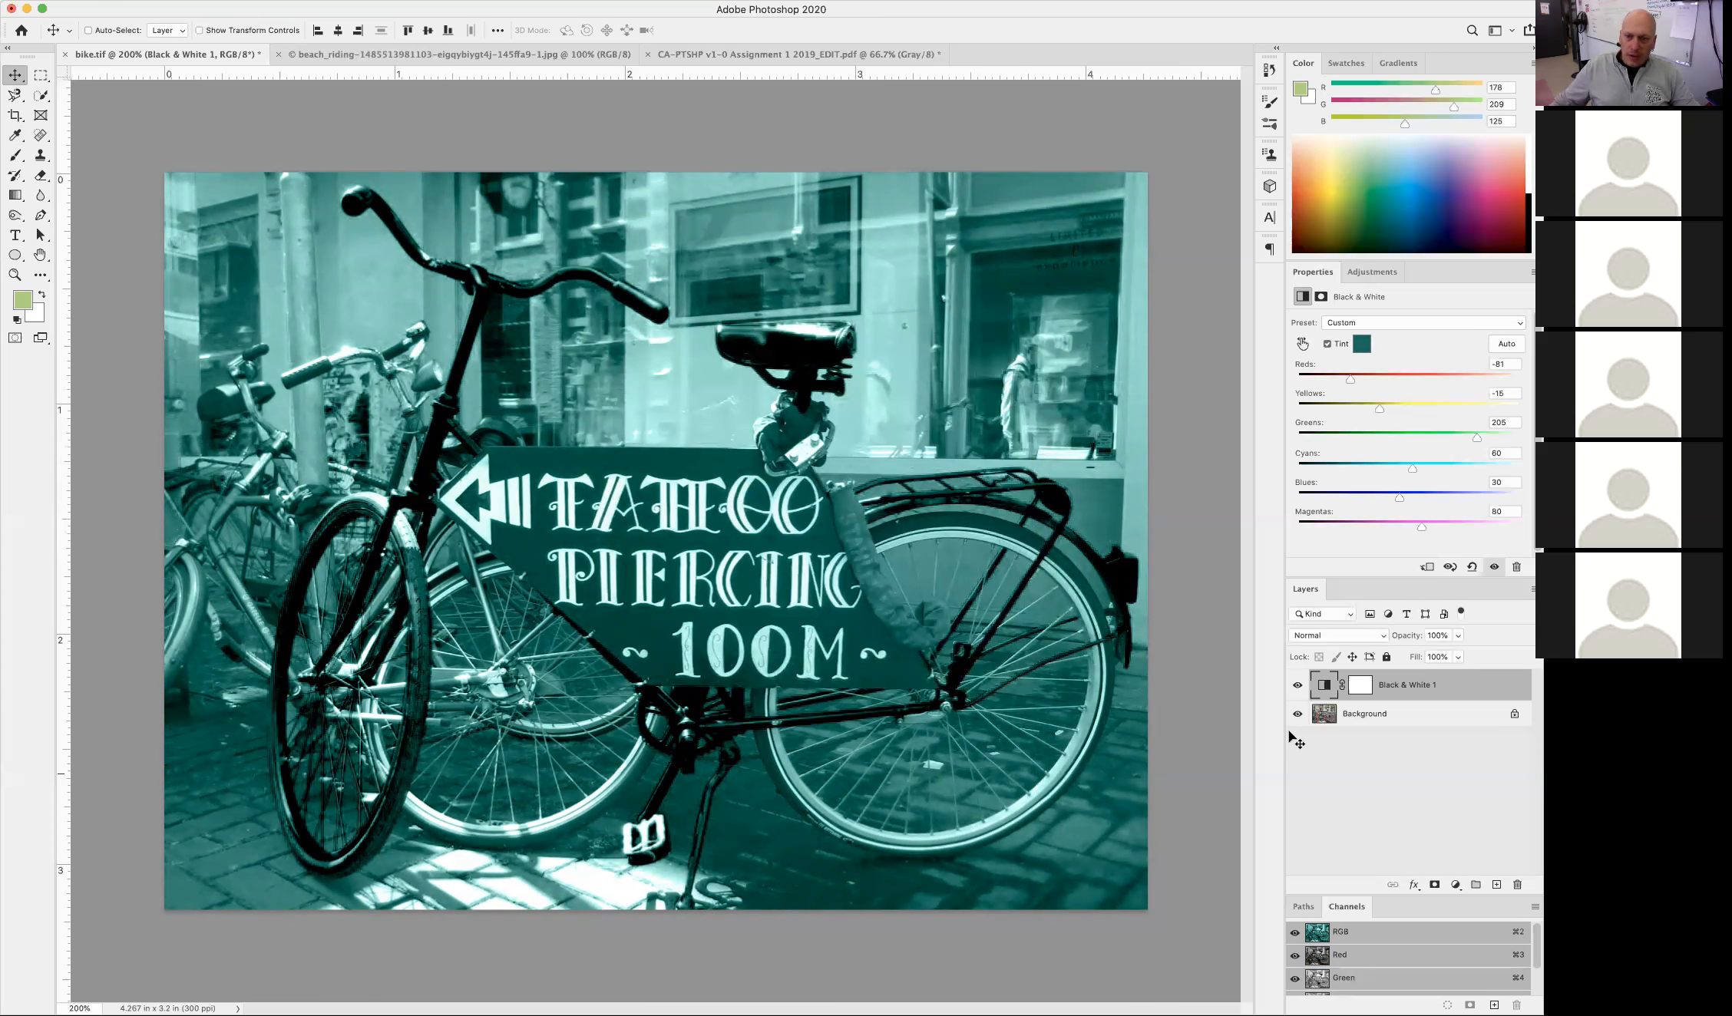
Make the Black & White adjustment layer's mask the active editing target
left_click(1359, 688)
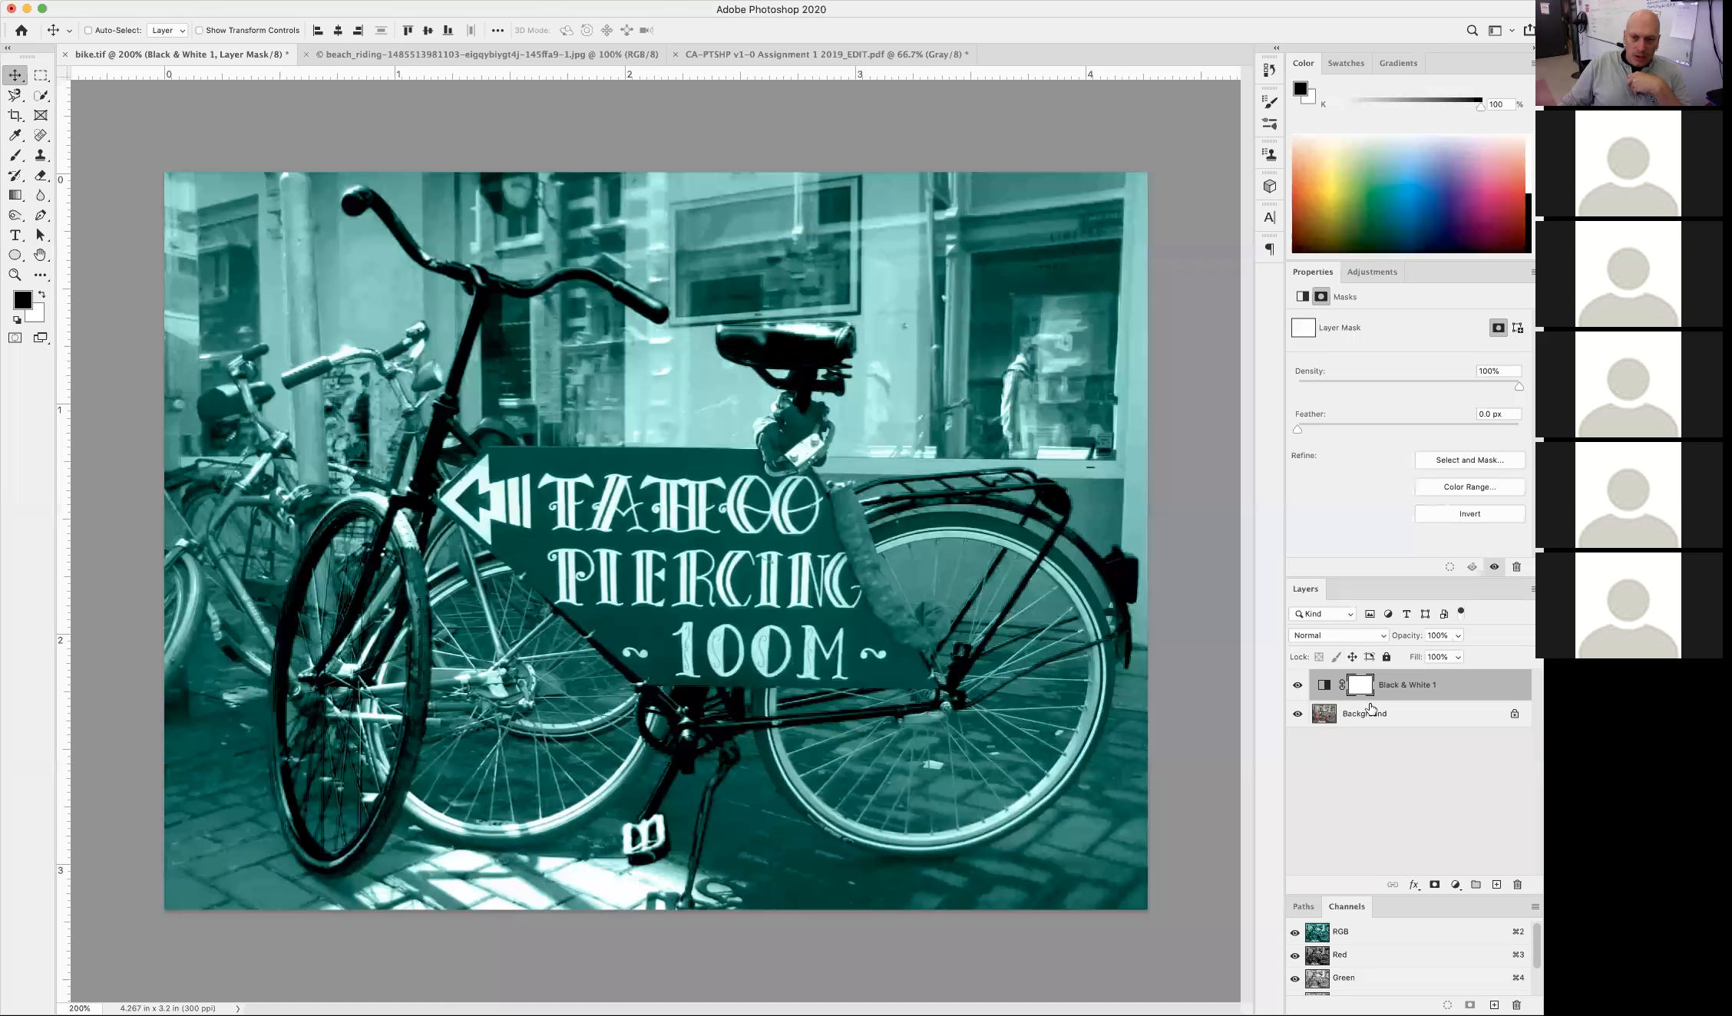
left_click(1323, 685)
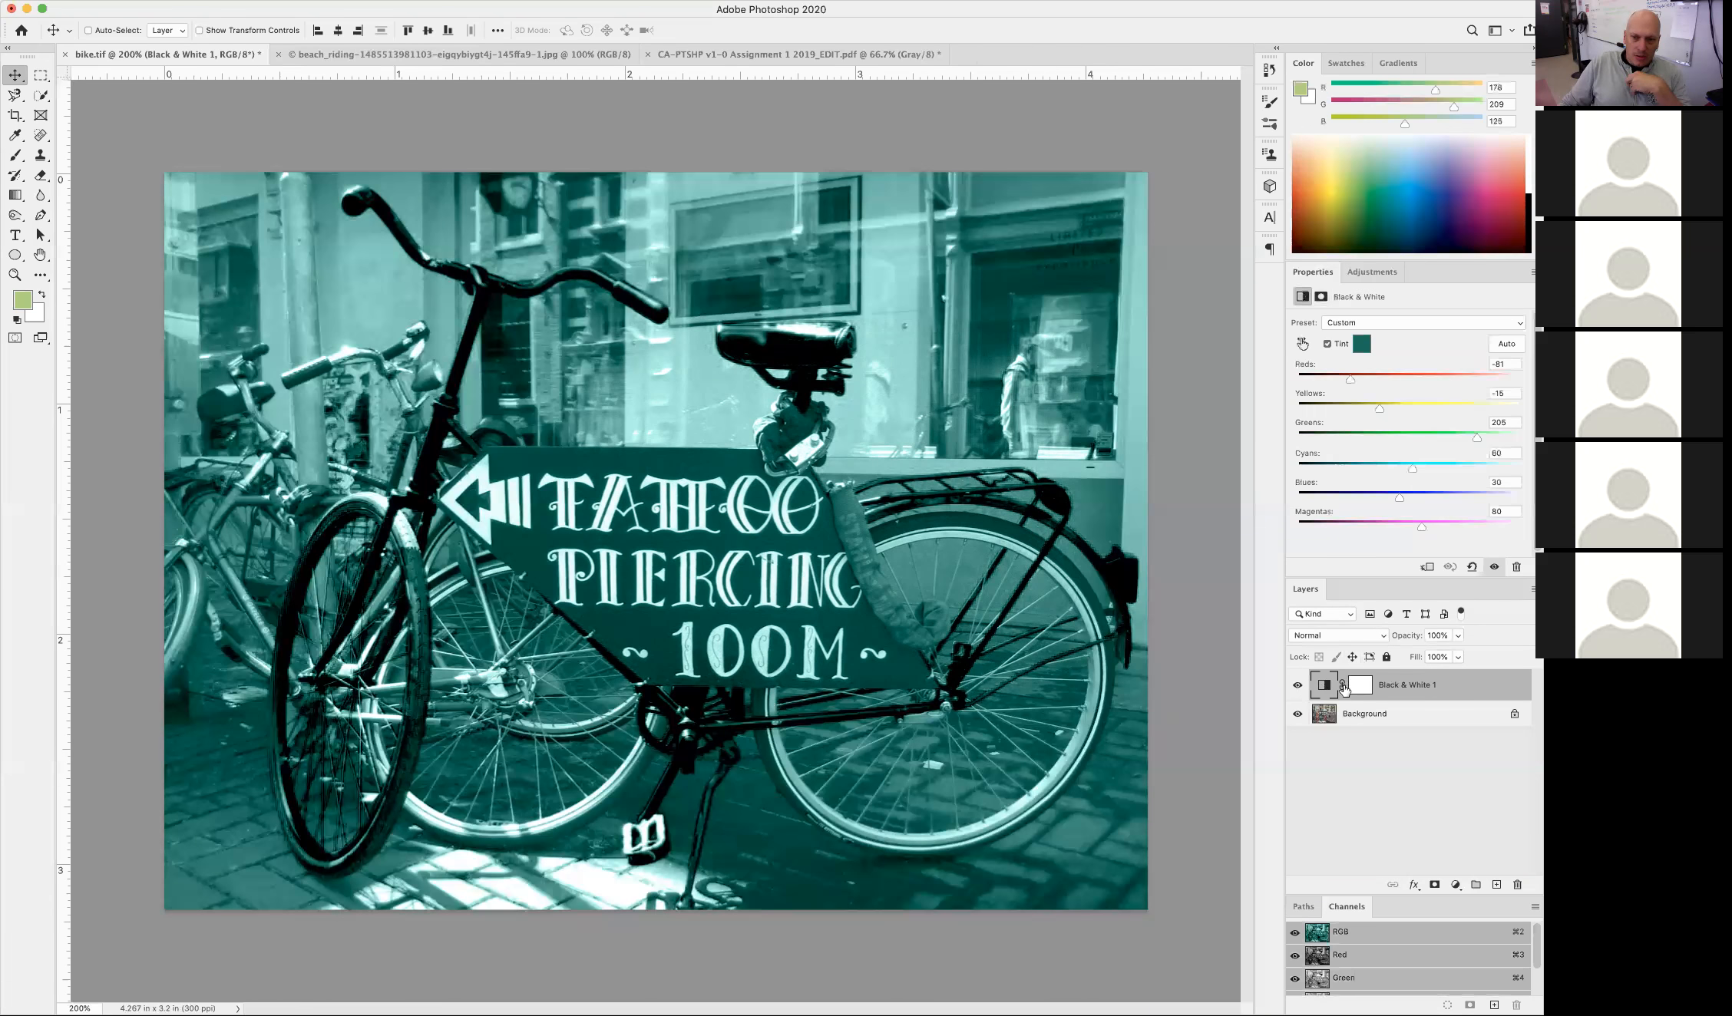
left_click(1356, 690)
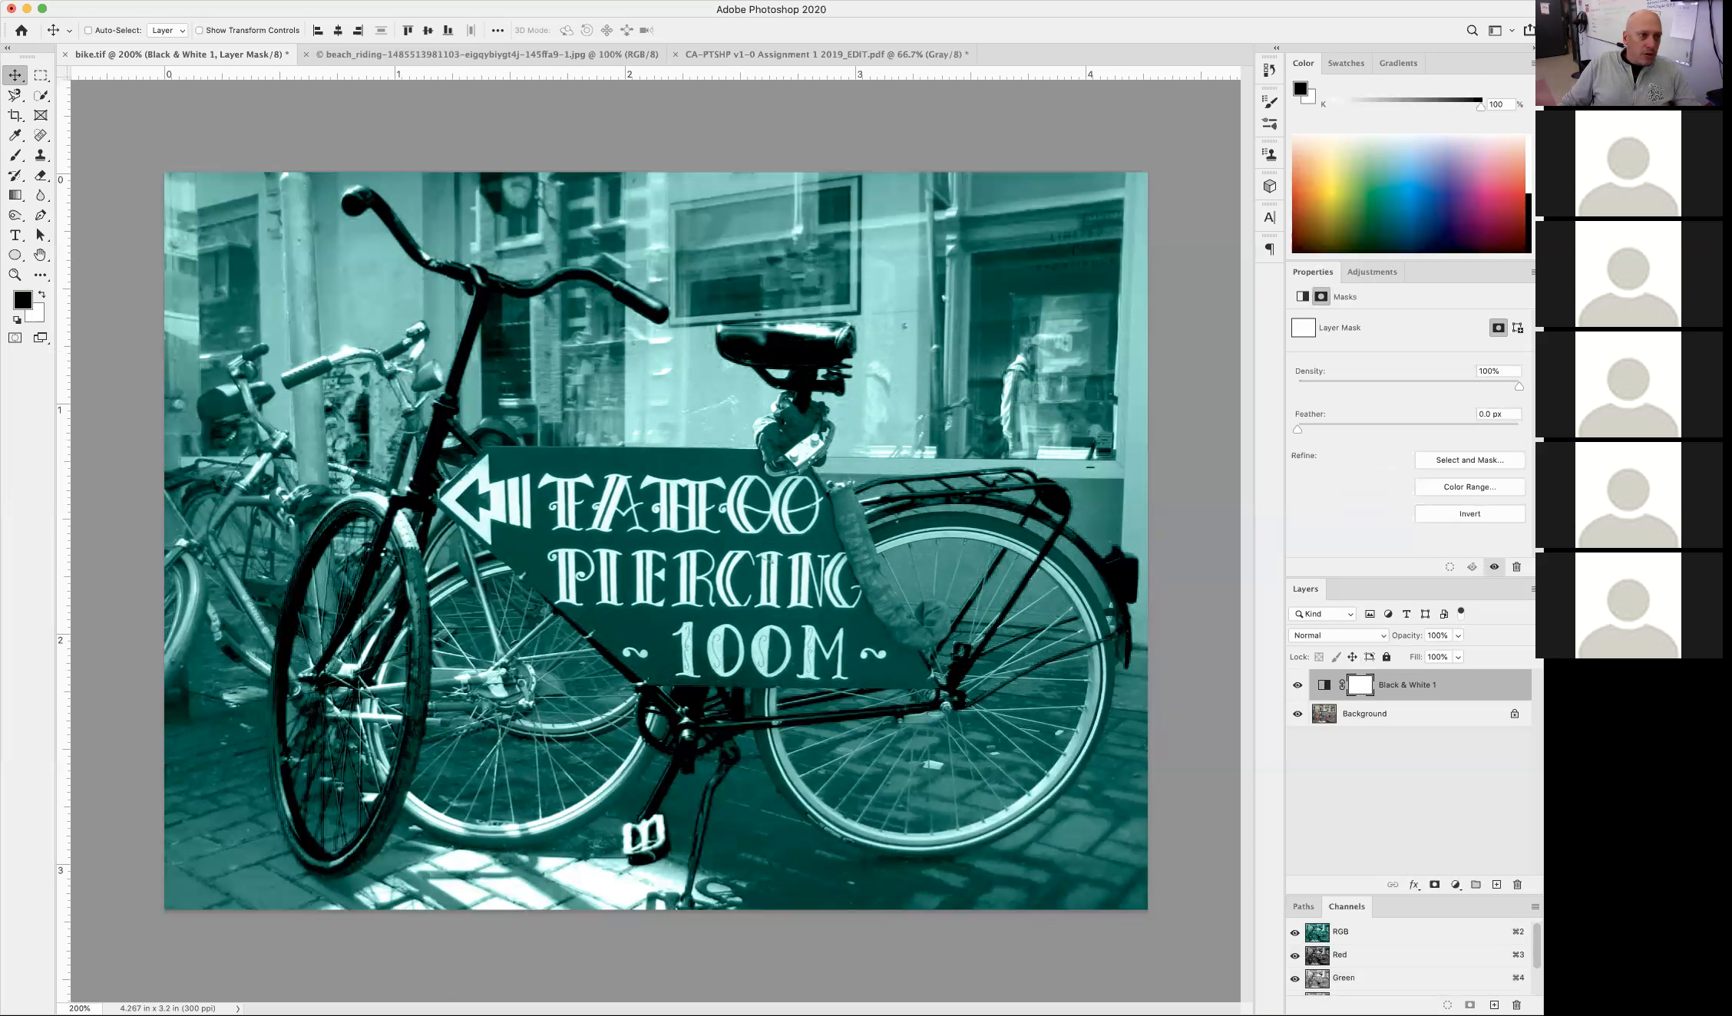
Set up the Brush tool for mask painting with a size of 50 px and 100% opacity
key("b")
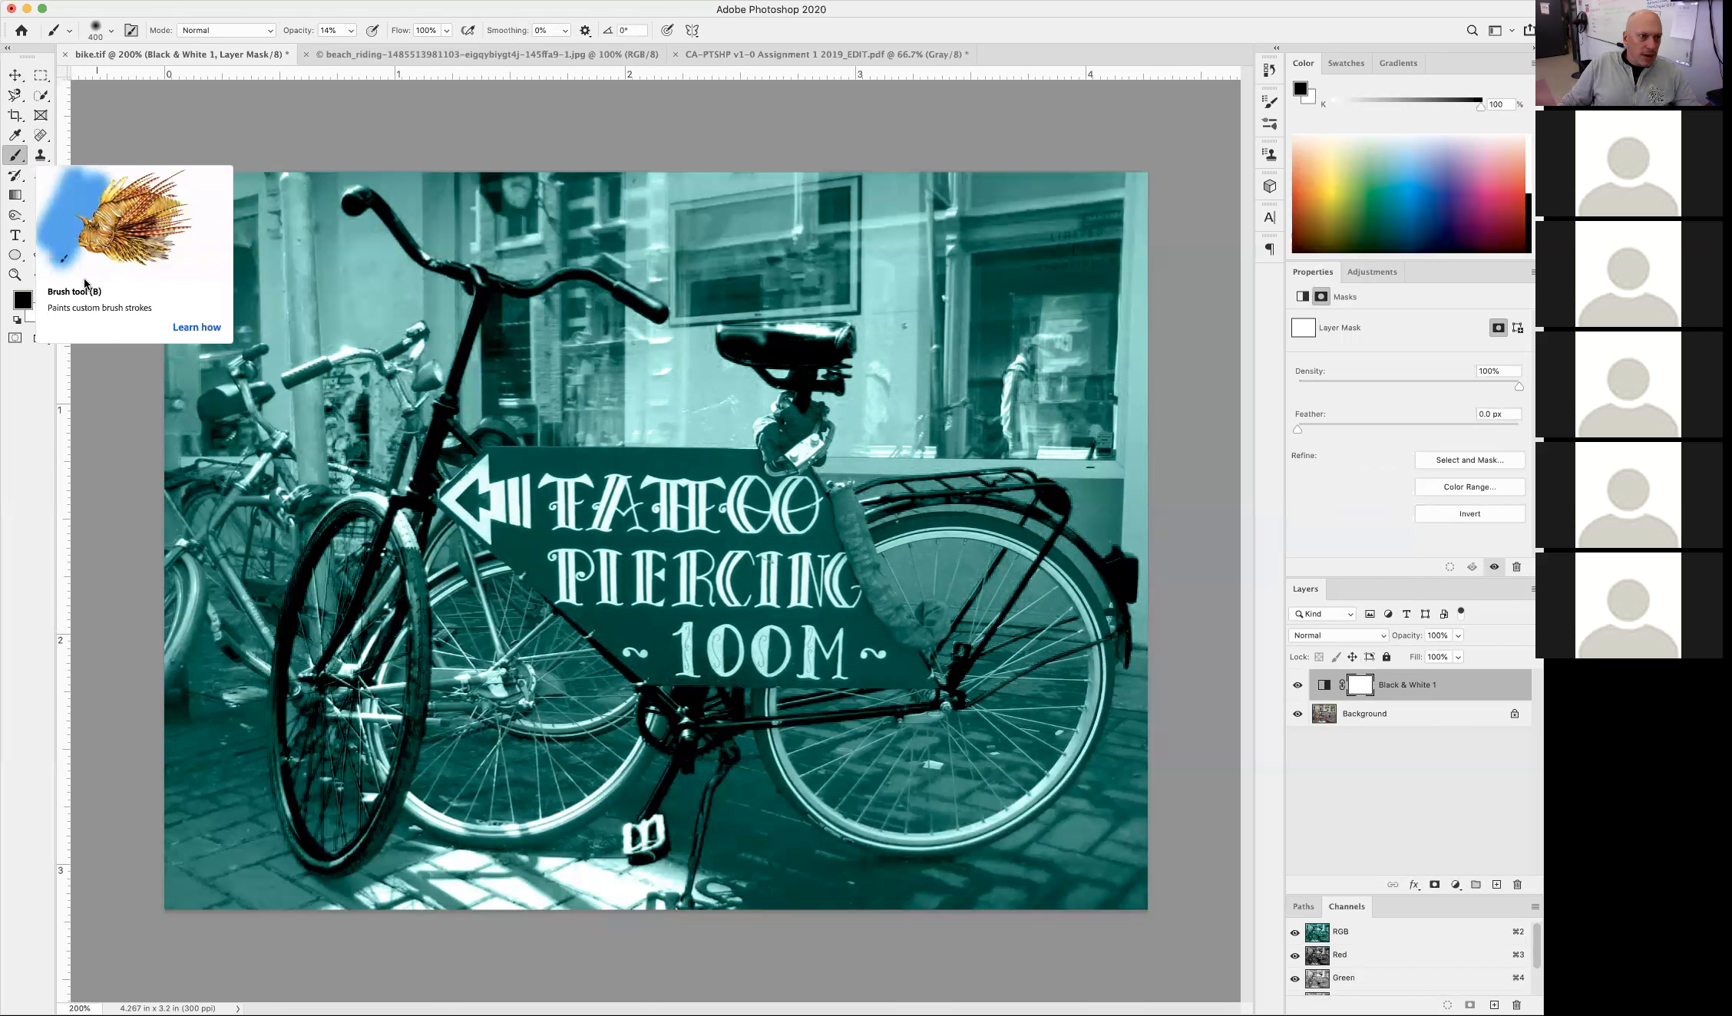
key("bracketleft")
key("bracketleft")
key("bracketleft")
key("bracketleft")
key("bracketleft")
key("bracketleft")
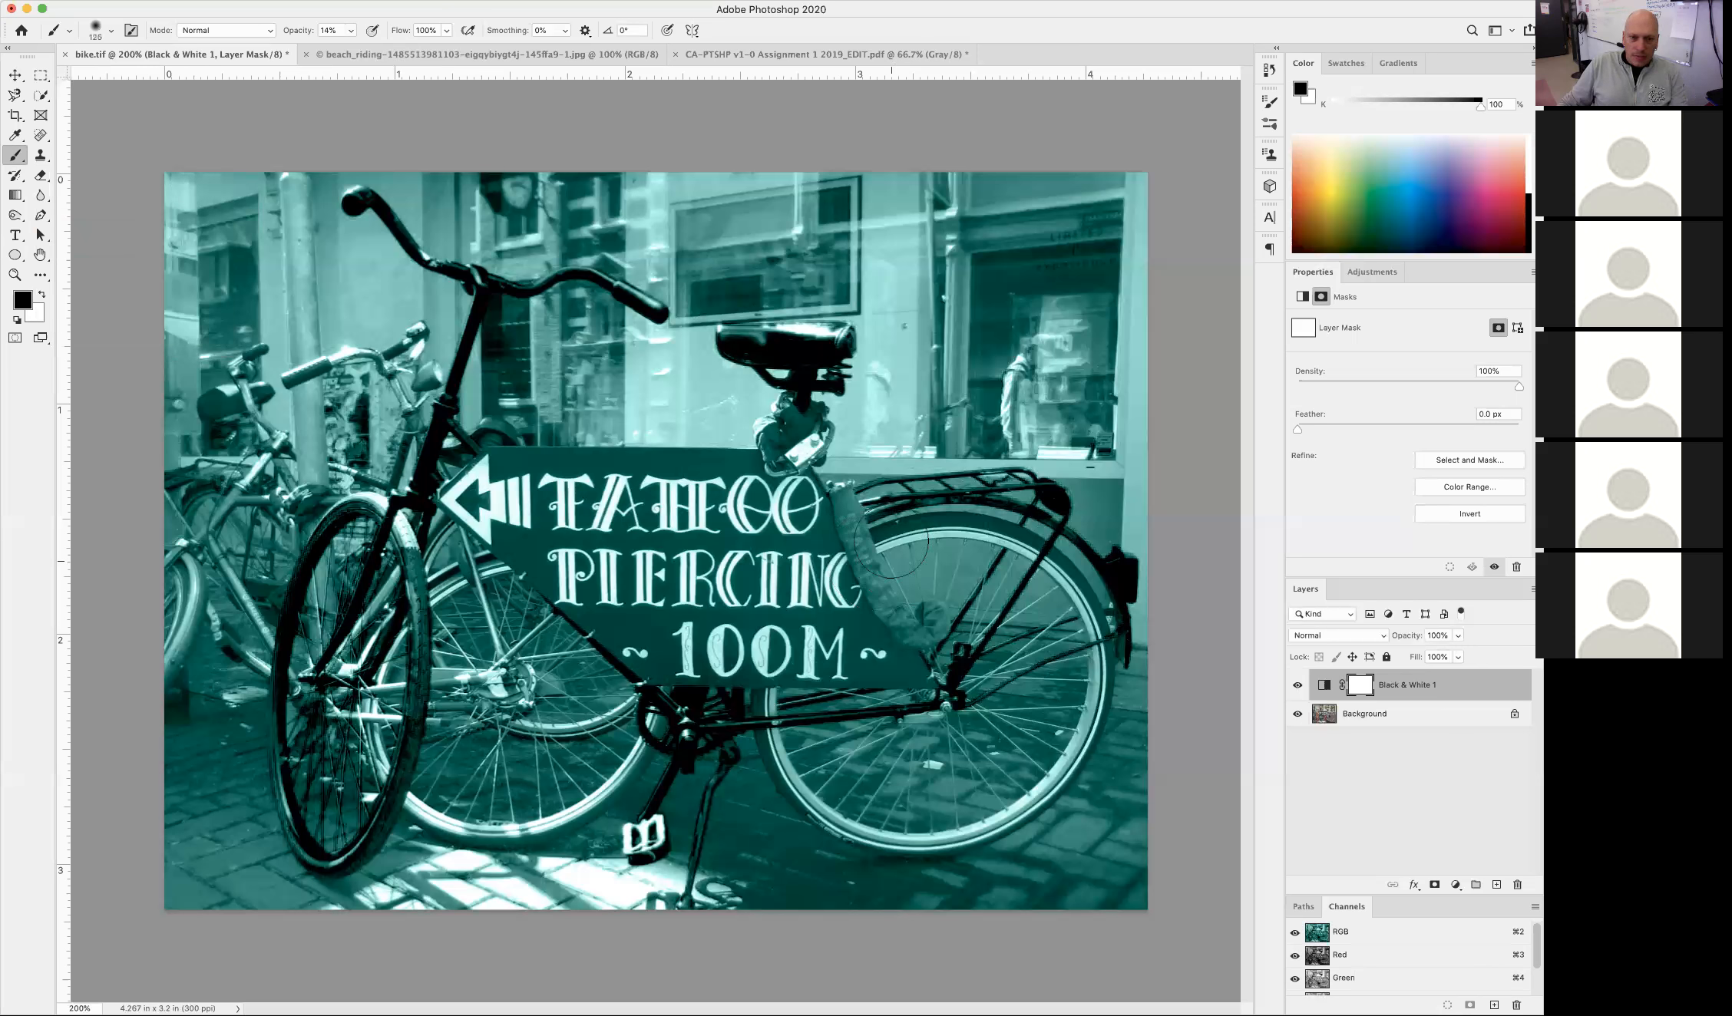
key("bracketleft")
key("bracketleft")
key("bracketleft")
key("bracketleft")
key("bracketleft")
key("bracketleft")
key("bracketright")
key("bracketright")
key("bracketright")
key("bracketright")
key("bracketright")
key("bracketright")
key("bracketleft")
key("bracketleft")
key("bracketleft")
key("bracketleft")
key("bracketleft")
key("bracketleft")
left_click(351, 31)
left_click_drag(355, 56, 469, 51)
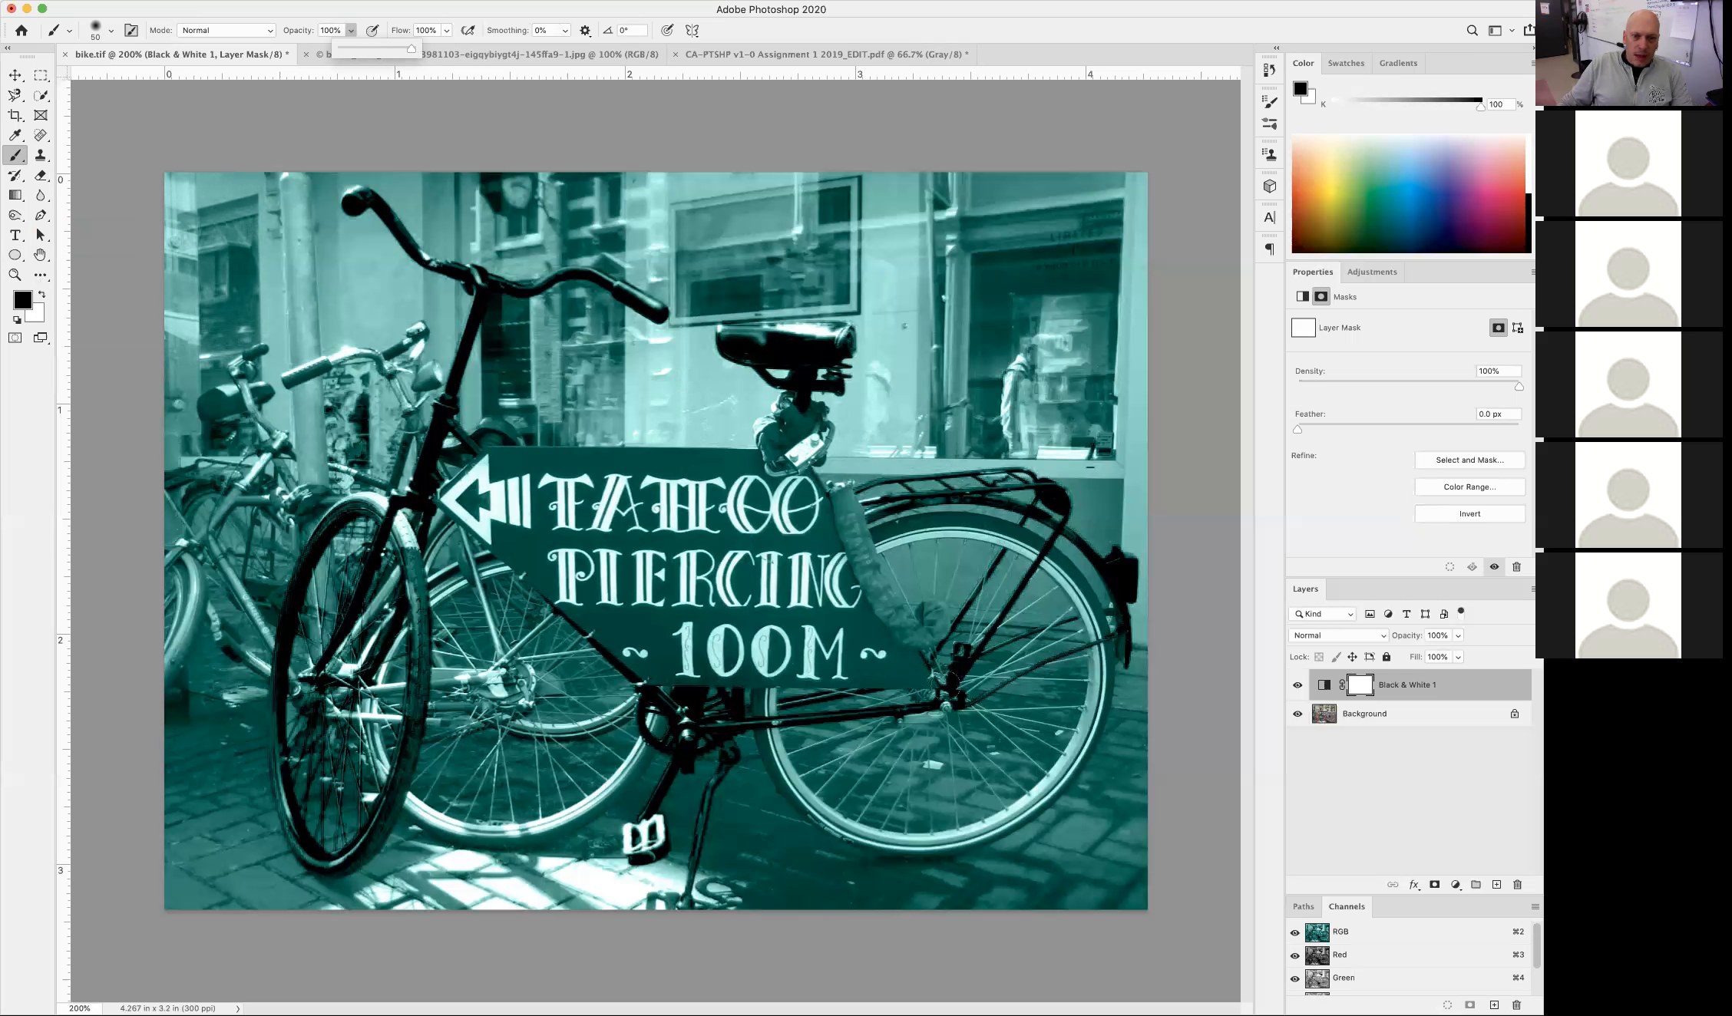
Reduce the brush to 40 px and paint black on the mask along the bike's handlebars from grip to grip
key("bracketleft")
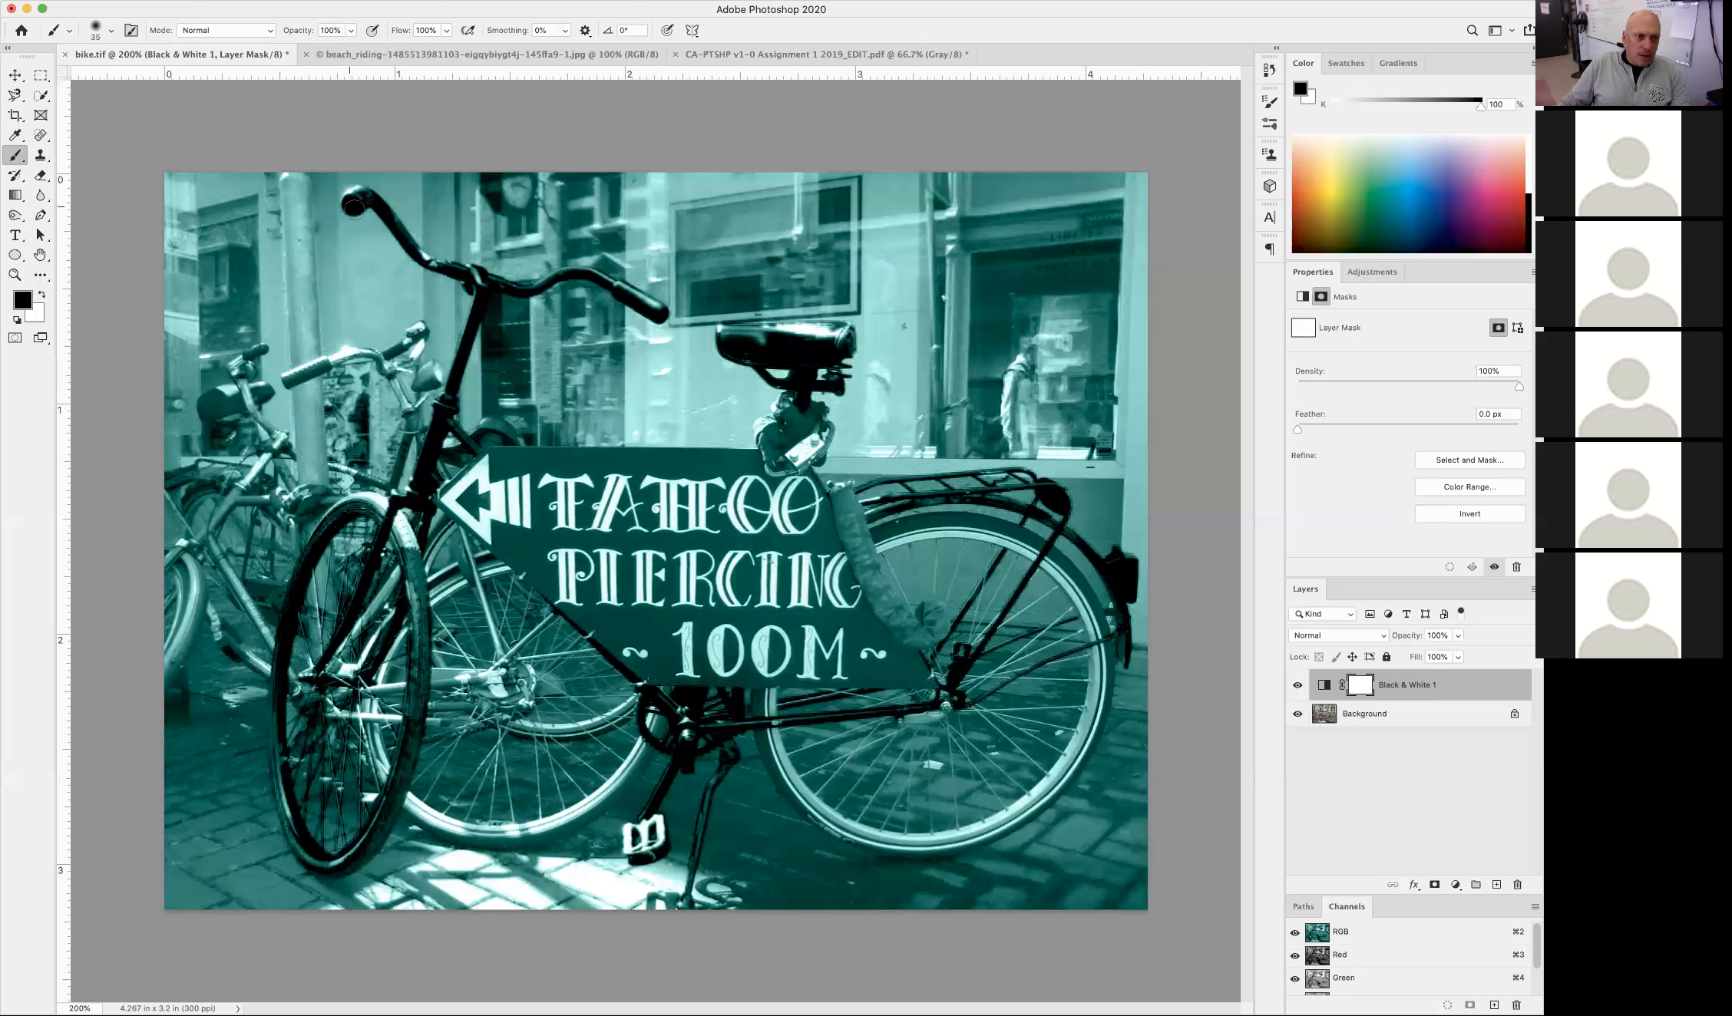
left_click_drag(352, 206, 353, 204)
key("bracketleft")
key("bracketright")
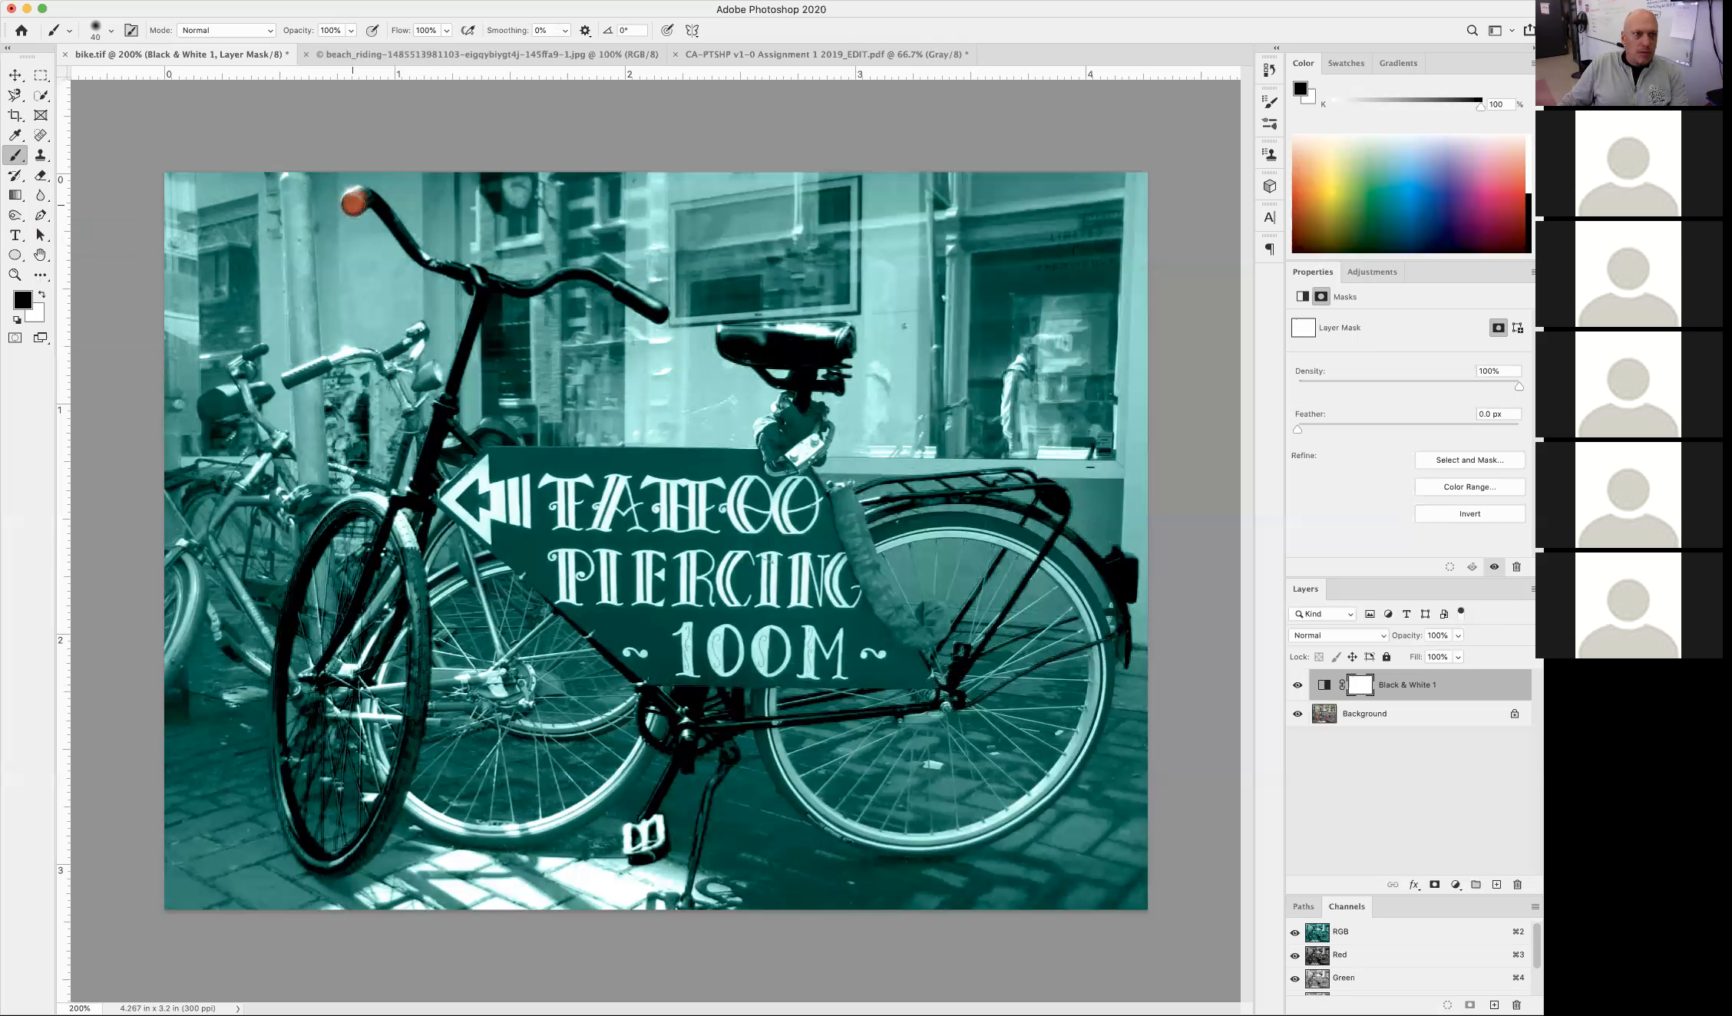
mouse_move(354, 203)
left_mouse_down()
mouse_move(416, 260)
mouse_move(526, 290)
mouse_move(588, 273)
mouse_move(662, 311)
left_mouse_up()
Mask out the bike's head tube and front fork with straight black strokes down to the front wheel hub
left_click(492, 292)
left_click(414, 503, "shift")
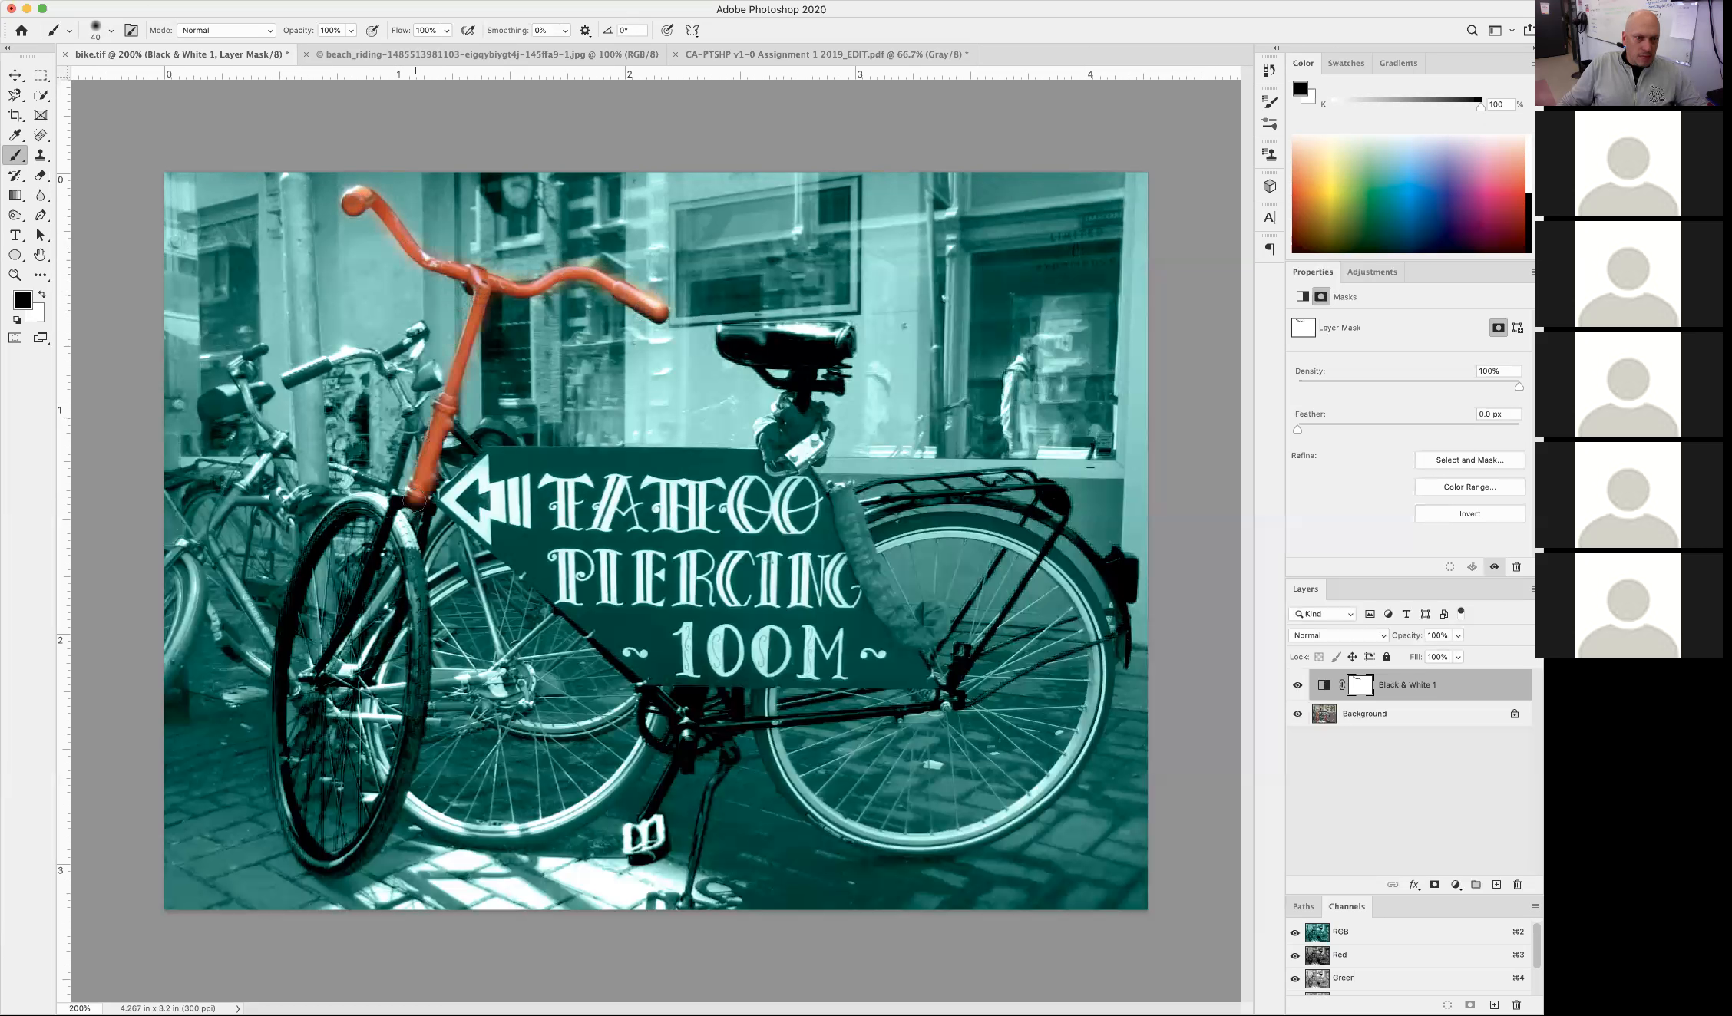
mouse_move(414, 503)
left_mouse_down()
mouse_move(399, 503)
mouse_move(422, 511)
mouse_move(418, 534)
mouse_move(394, 501)
left_mouse_up()
left_click(315, 669, "shift")
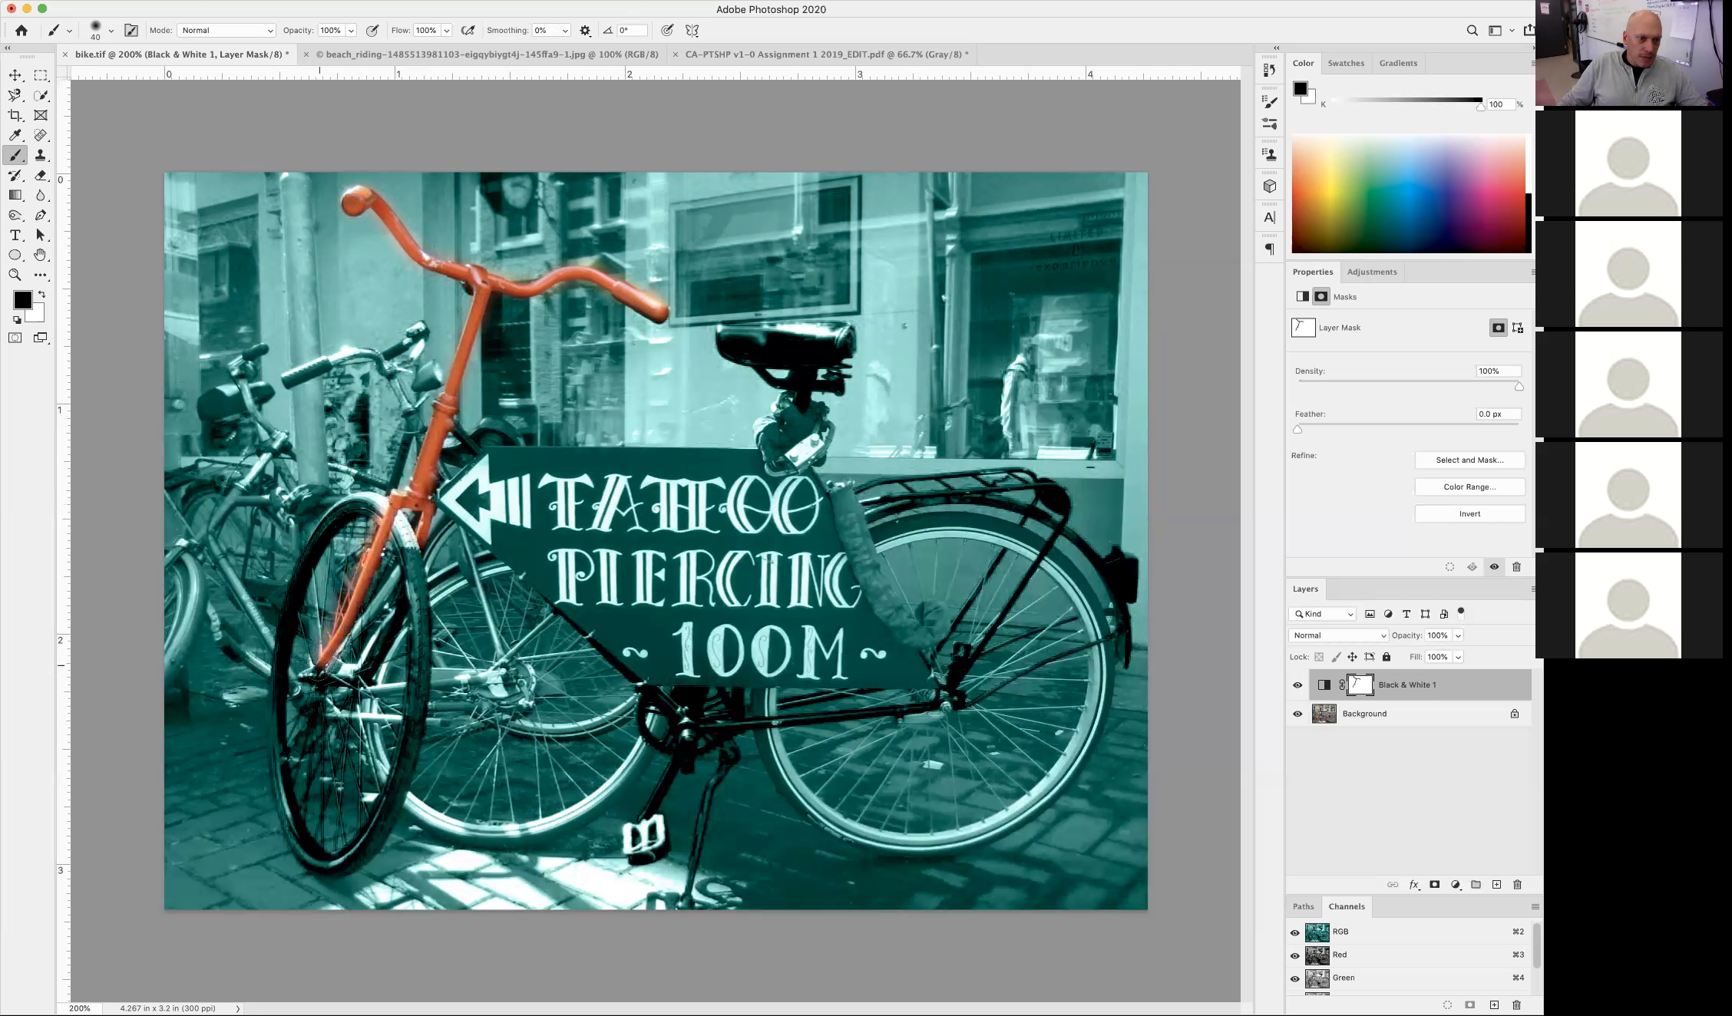
Paint the bike seat black on the mask and compare the image with the Black & White layer hidden and shown
mouse_move(725, 338)
left_mouse_down()
mouse_move(833, 332)
mouse_move(837, 357)
mouse_move(760, 358)
mouse_move(727, 338)
left_mouse_up()
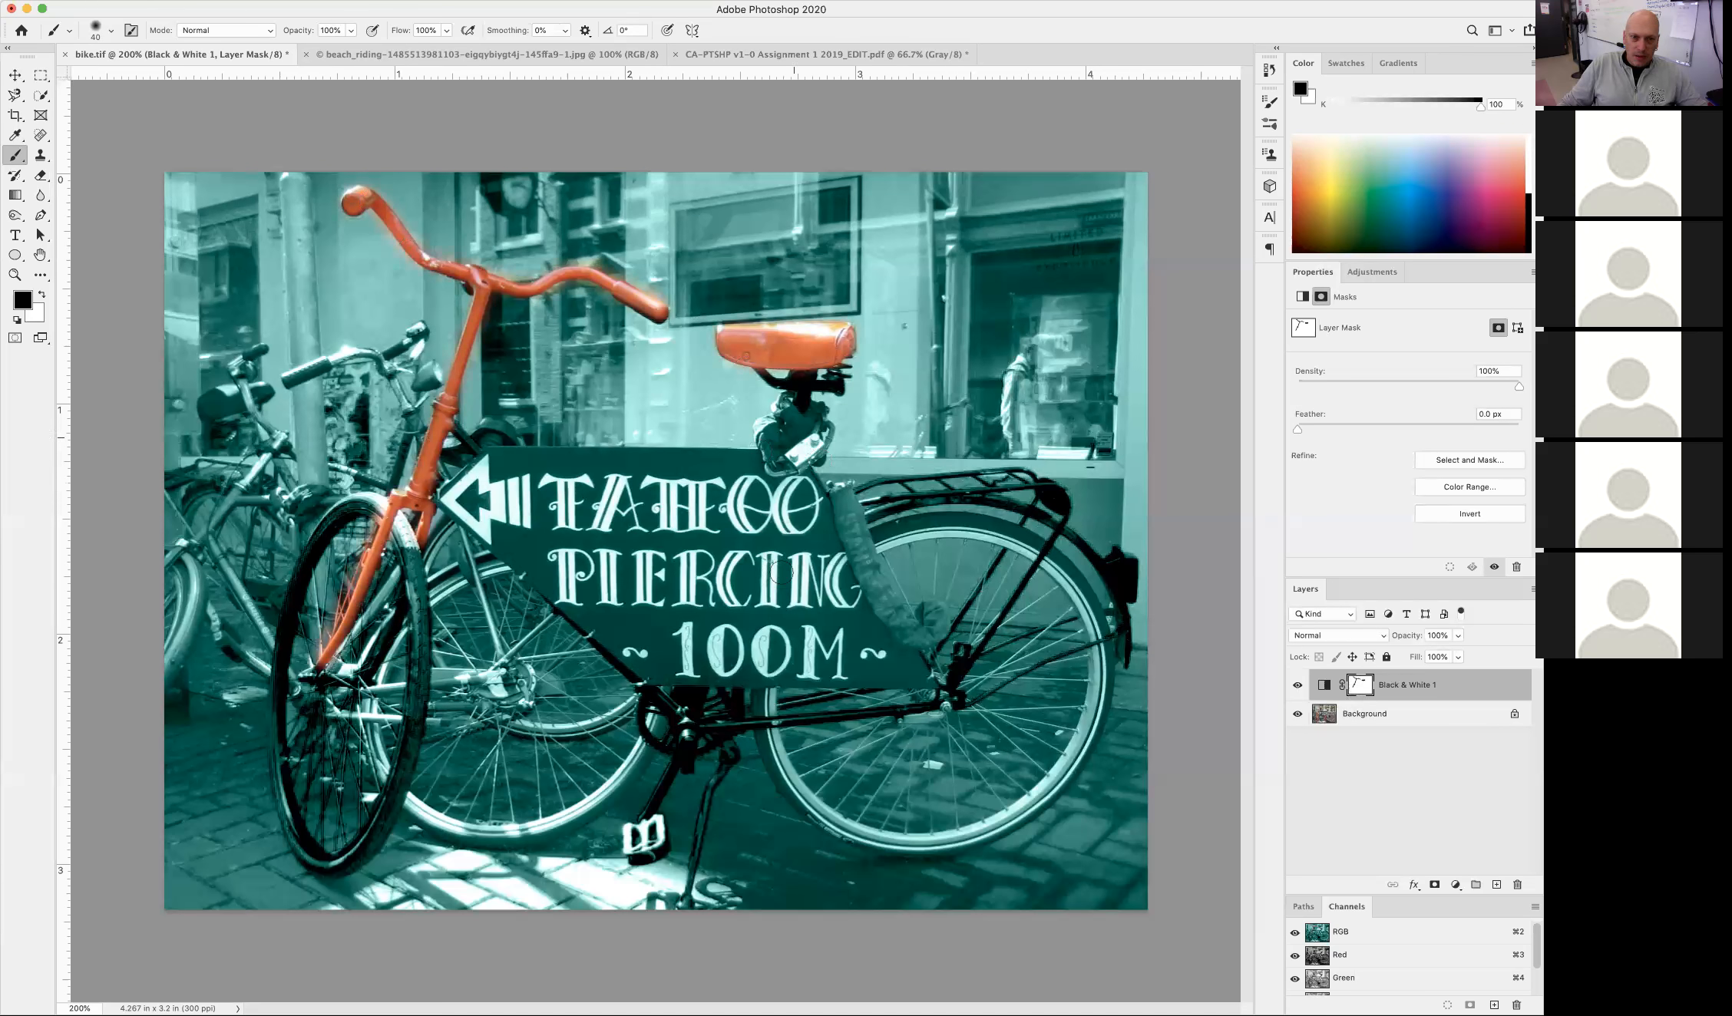
left_click(1297, 688)
left_click(1297, 687)
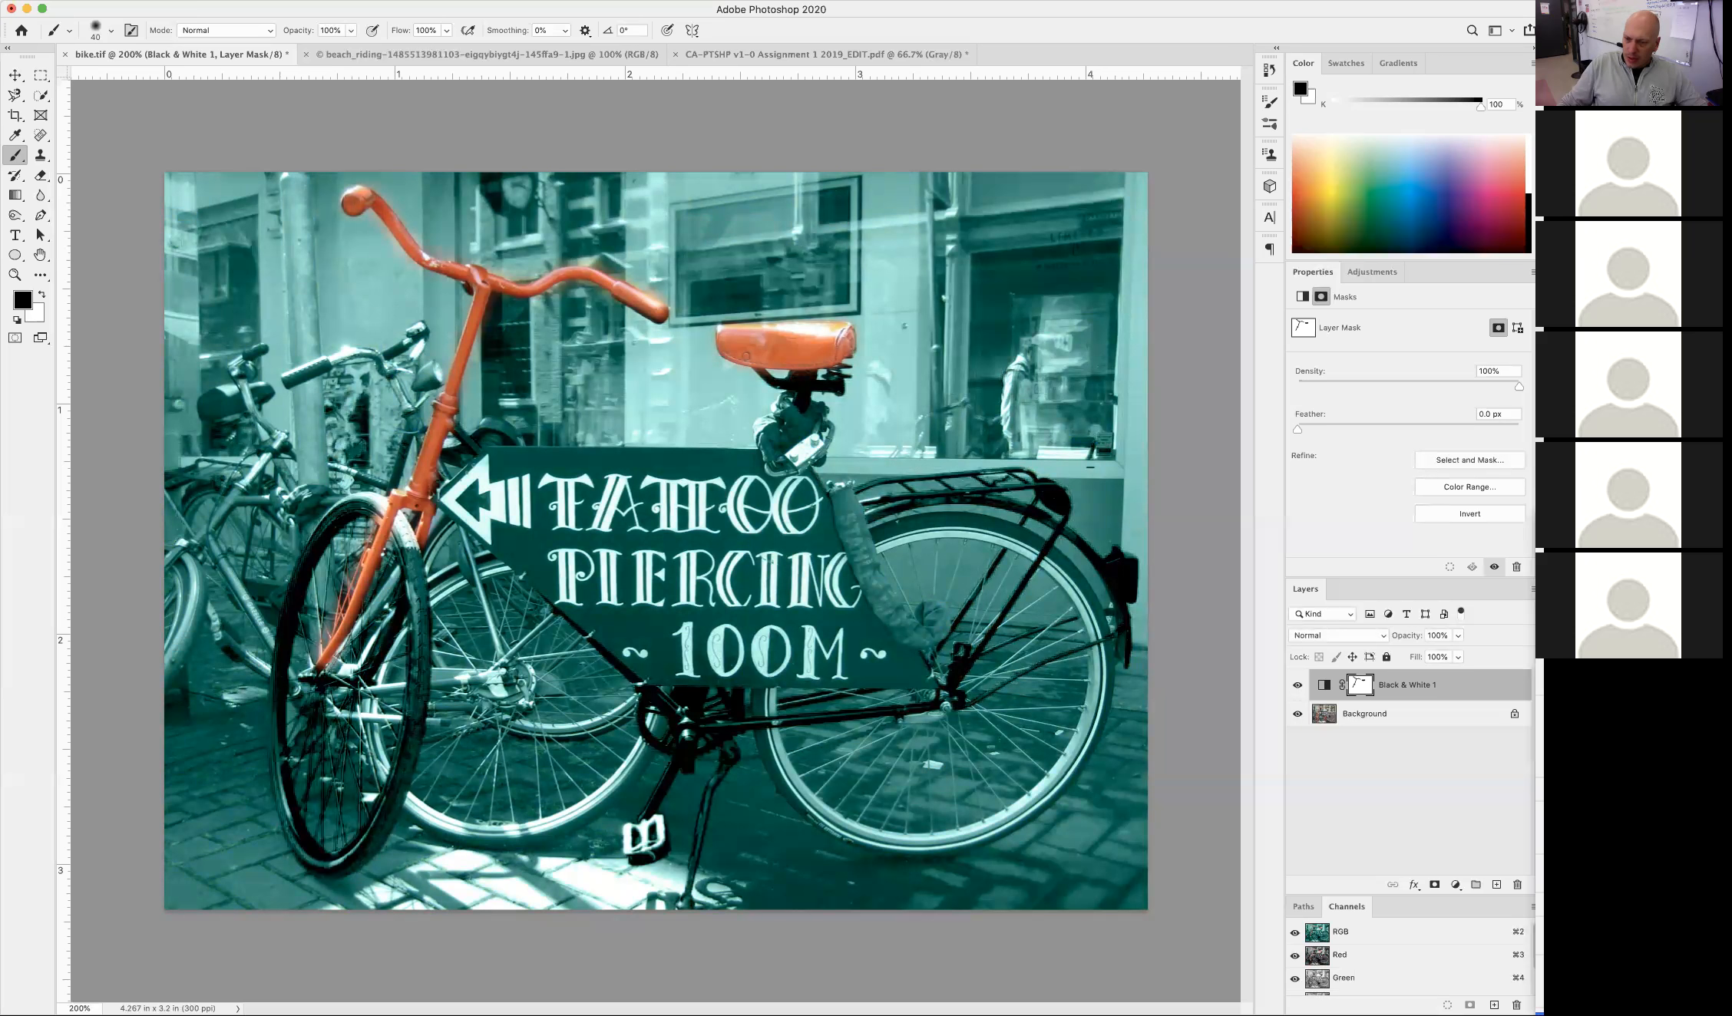
Set the Layers panel thumbnails to the largest size
left_click(1582, 952)
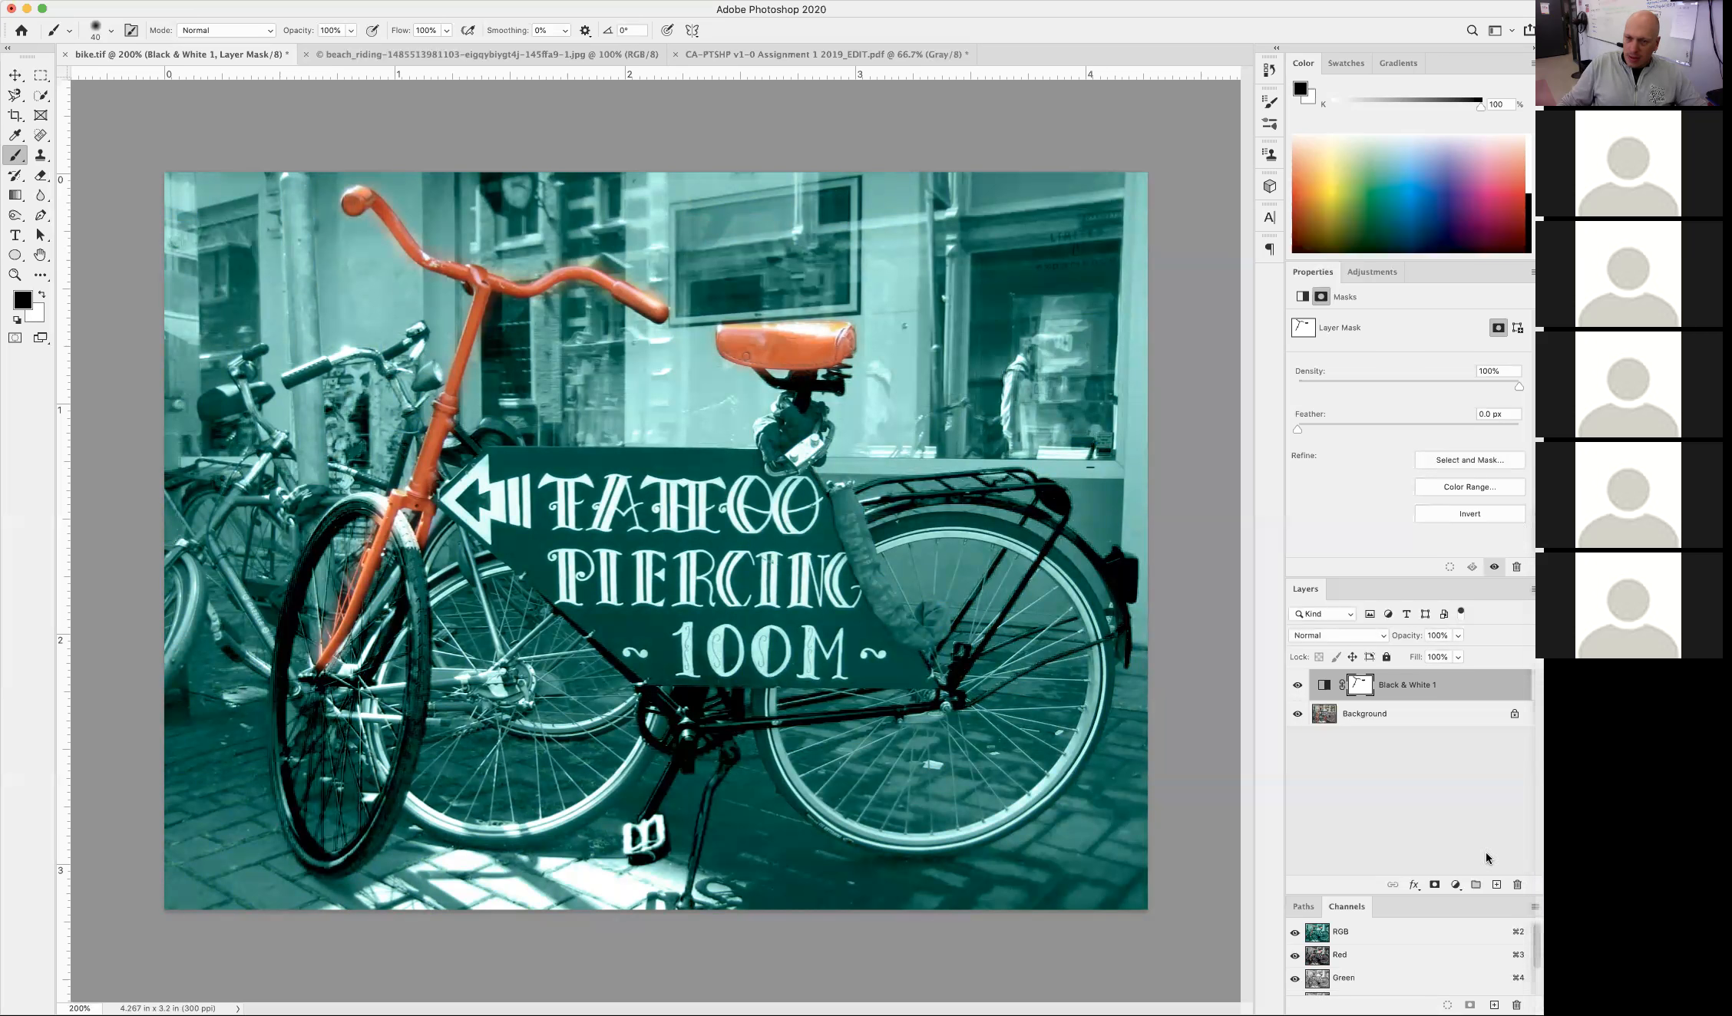
left_click(815, 529)
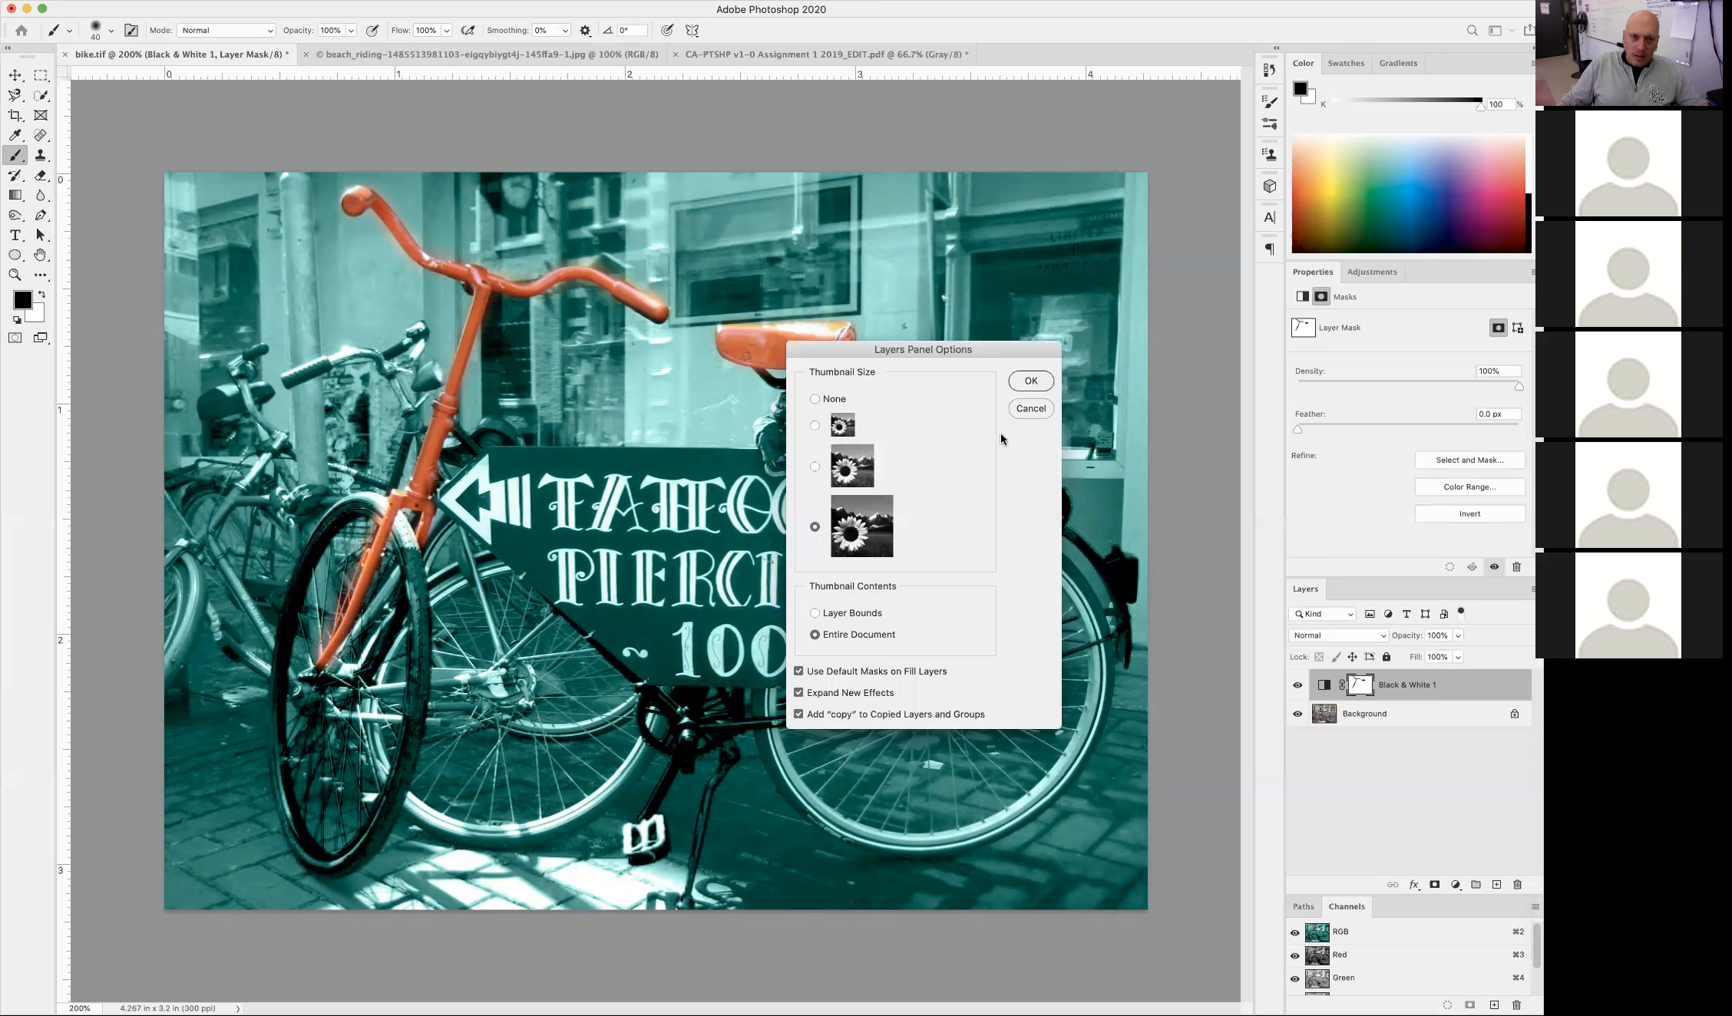
left_click(1031, 381)
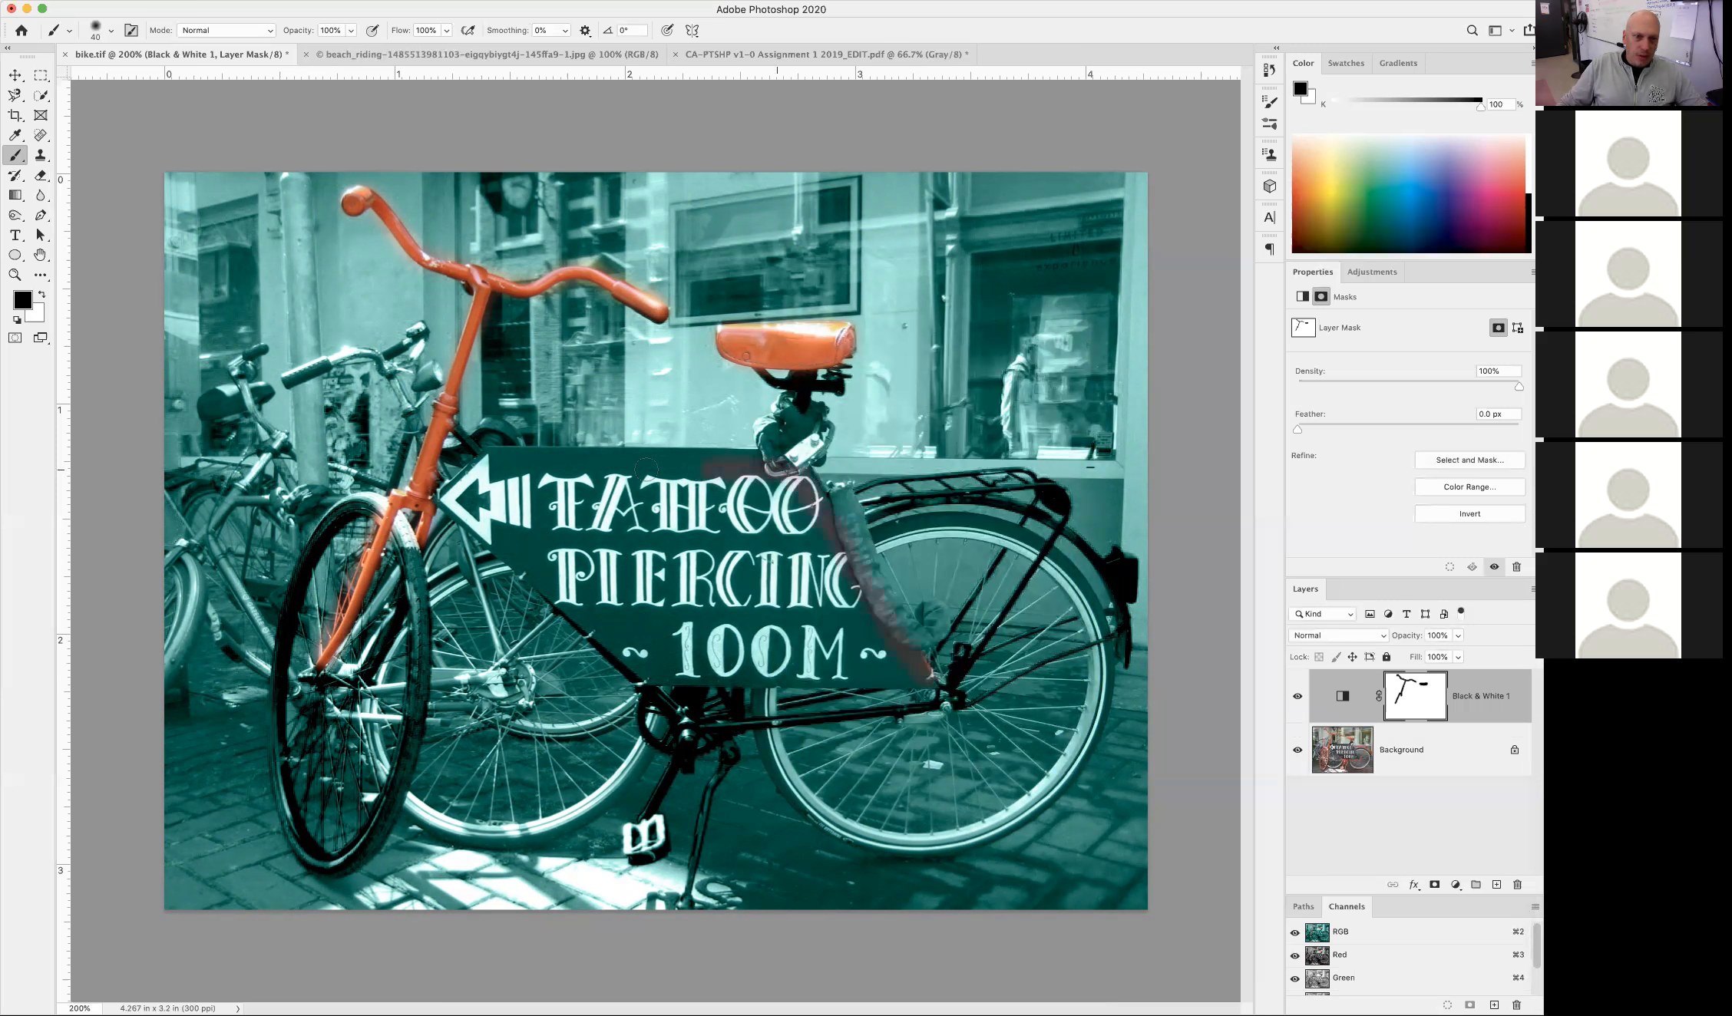
Paint the sign's edges black on the mask, and fill a rectangular selection over its lettering with Black at 100% opacity before deselecting
left_click_drag(470, 453, 496, 528)
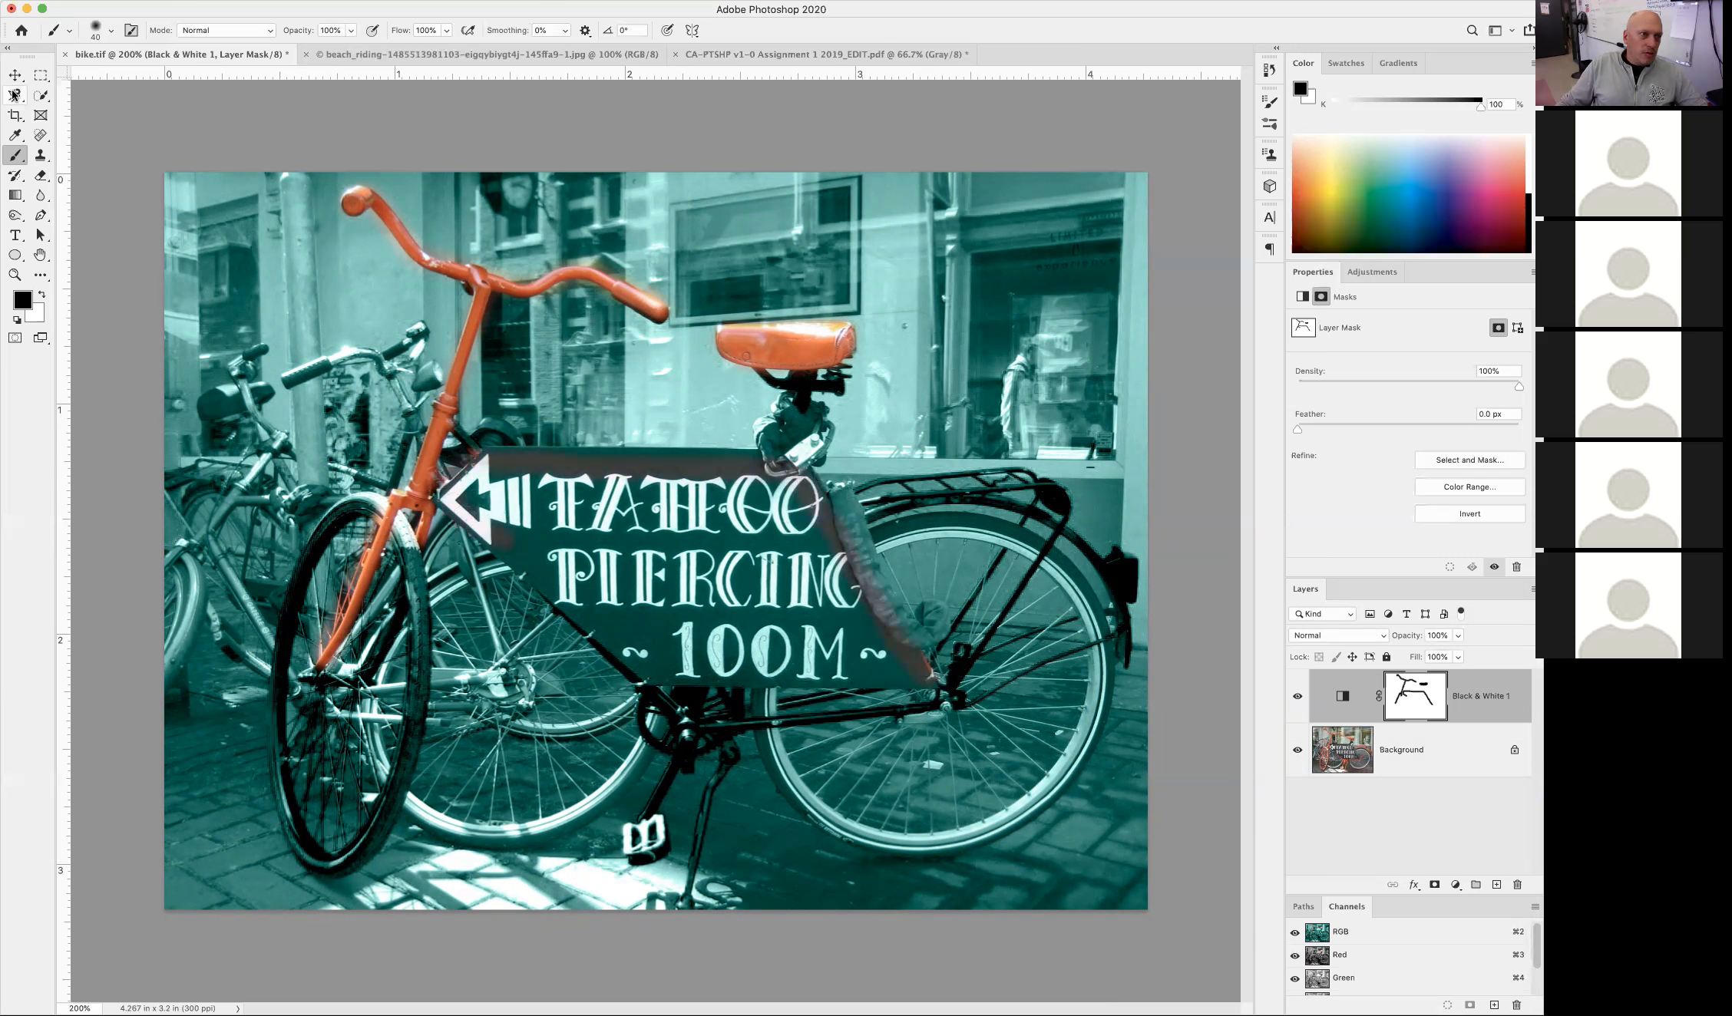
left_click(41, 74)
left_click_drag(547, 473, 911, 695)
left_click(69, 0)
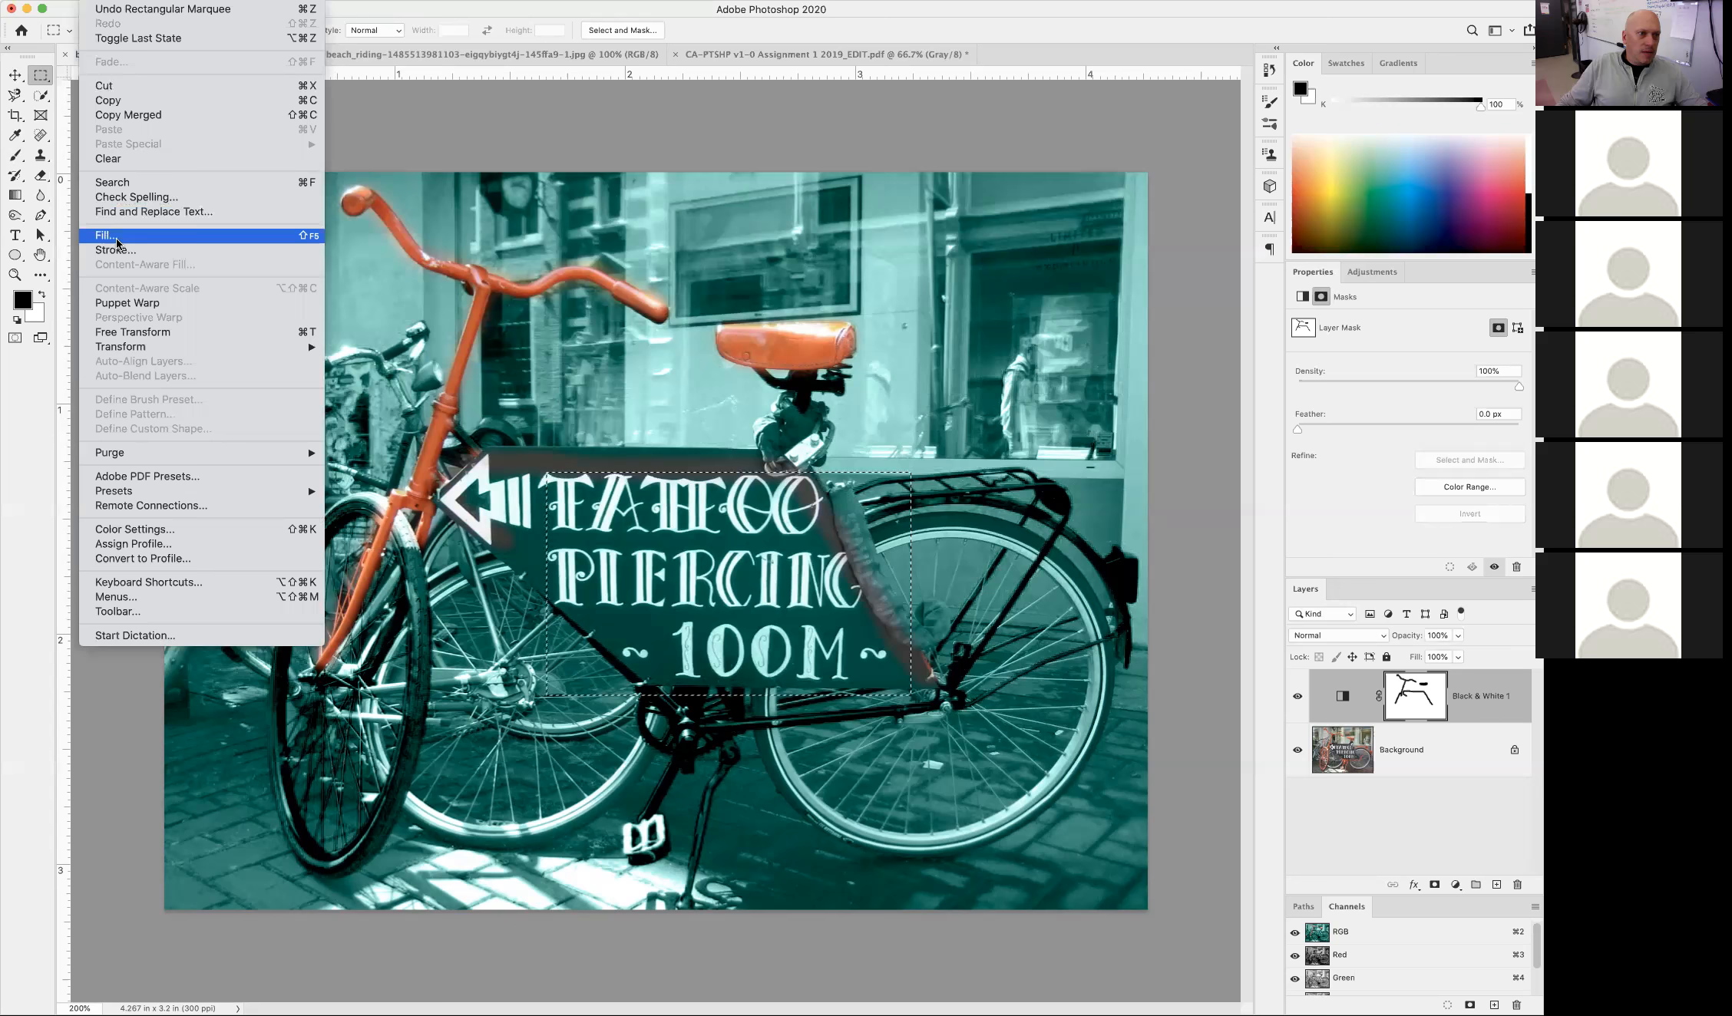
left_click(116, 236)
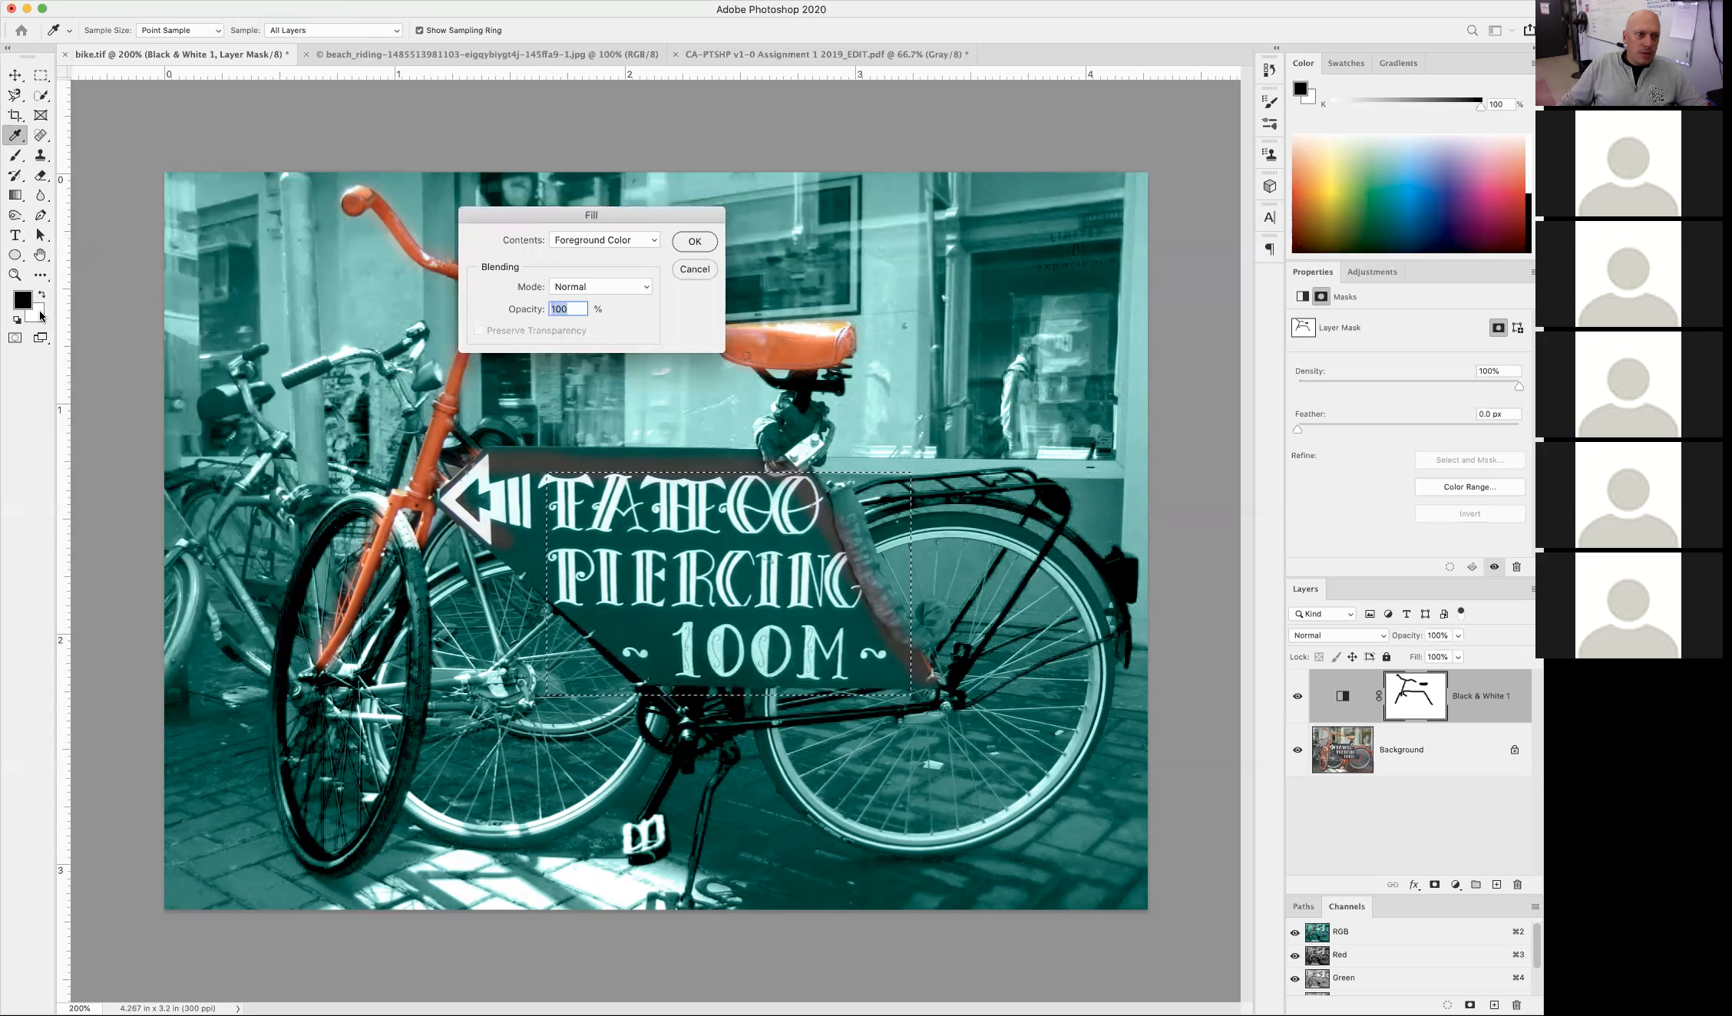
left_click(614, 241)
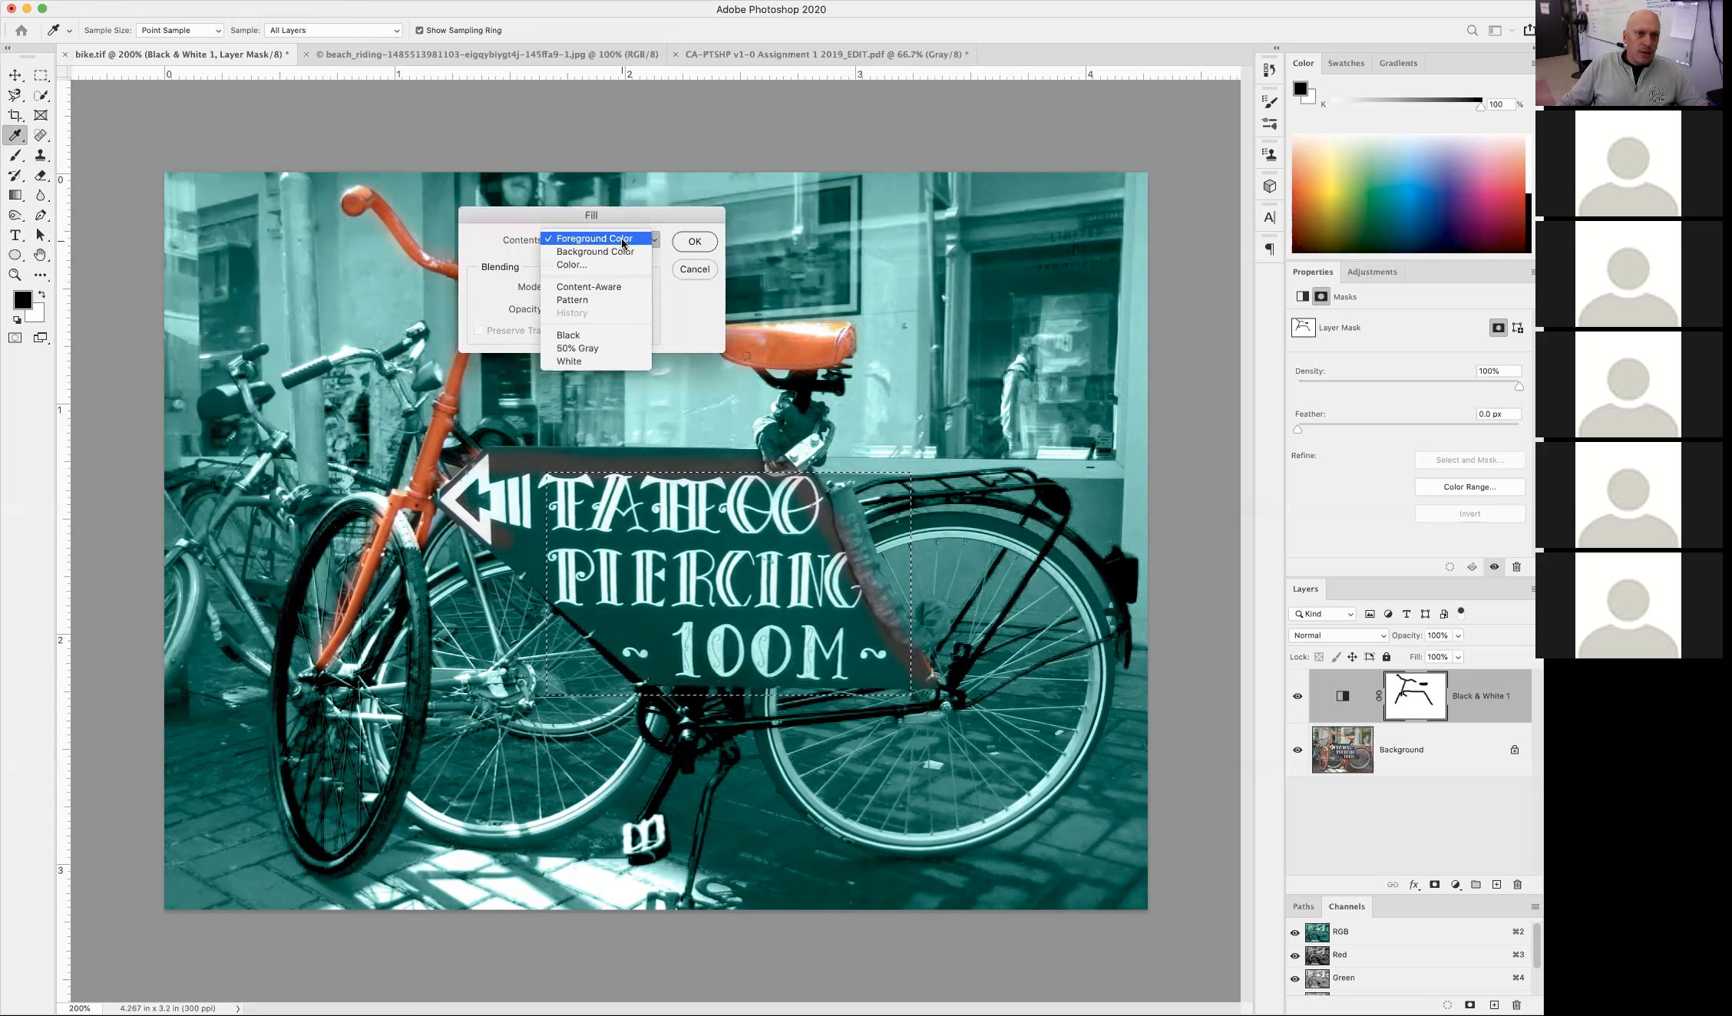
left_click(597, 339)
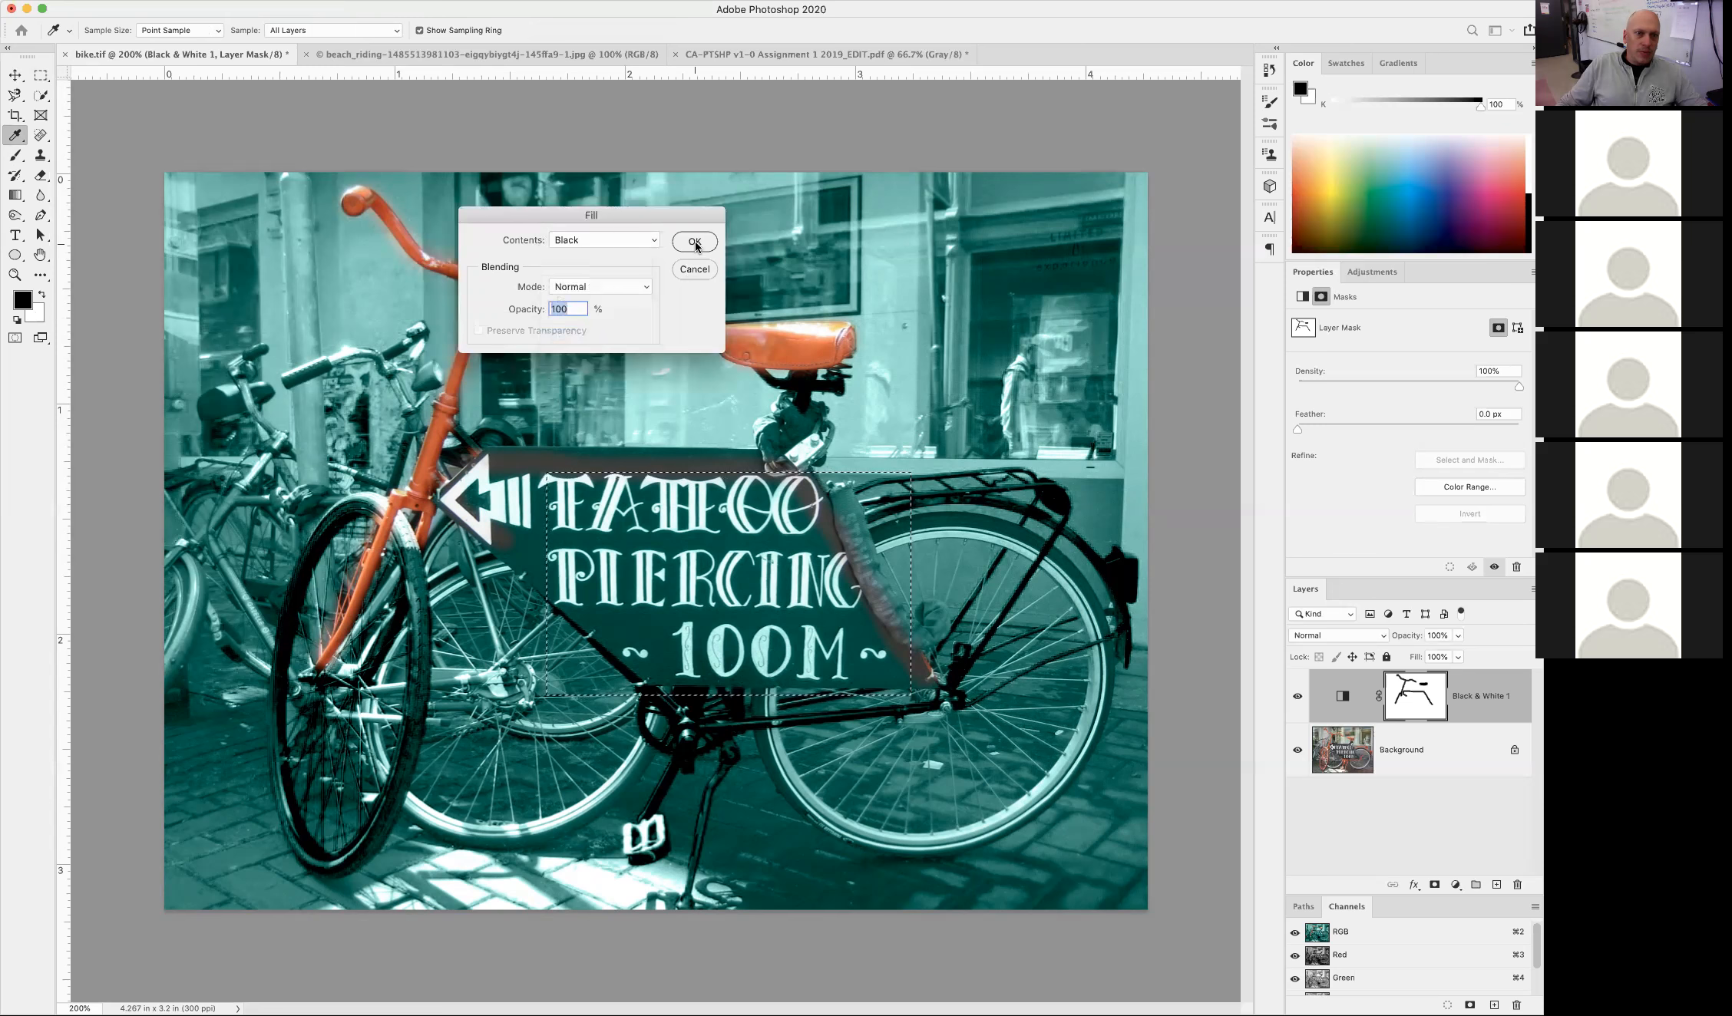
left_click(695, 242)
key("m")
left_click(950, 626)
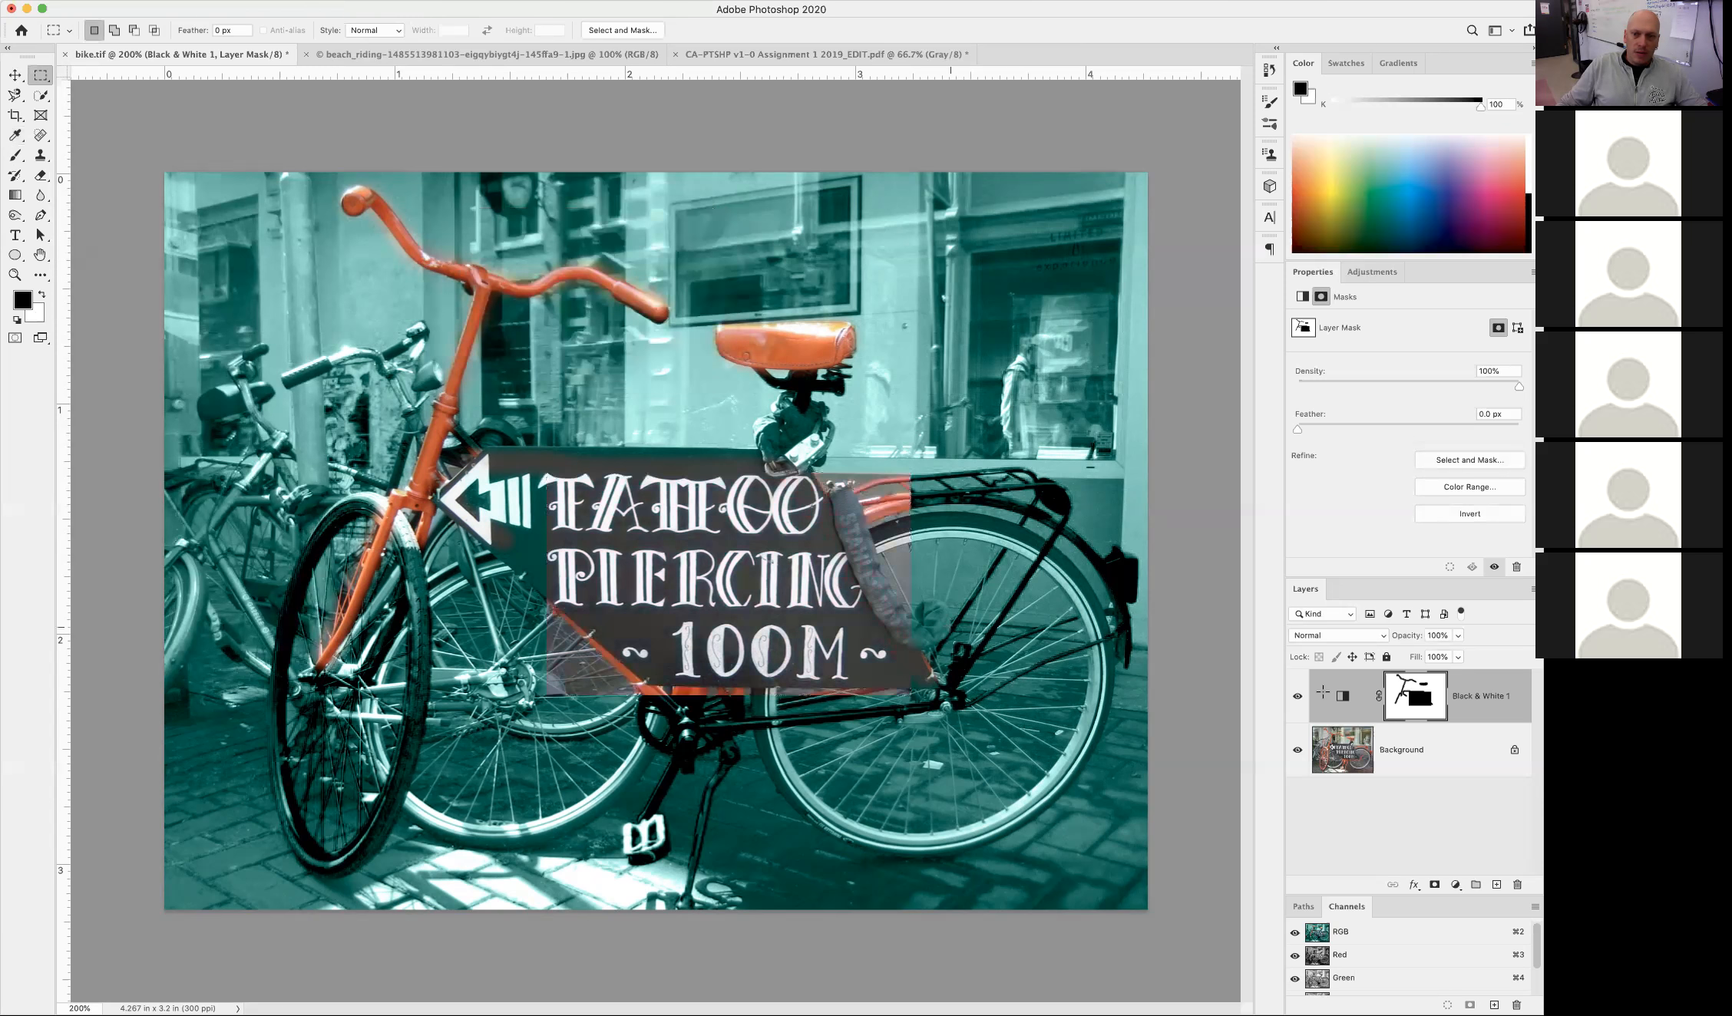